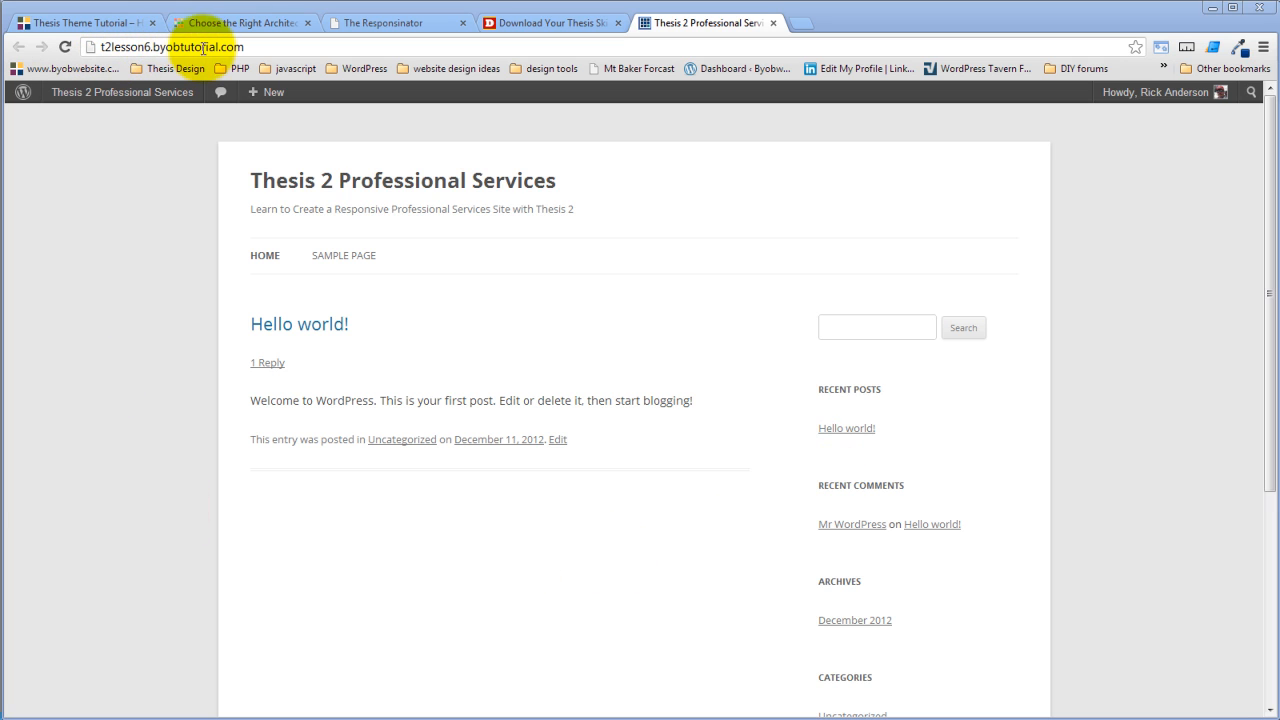
Open the WordPress dashboard of the Thesis 2 Professional Services site and look it over
mouse_move(124, 100)
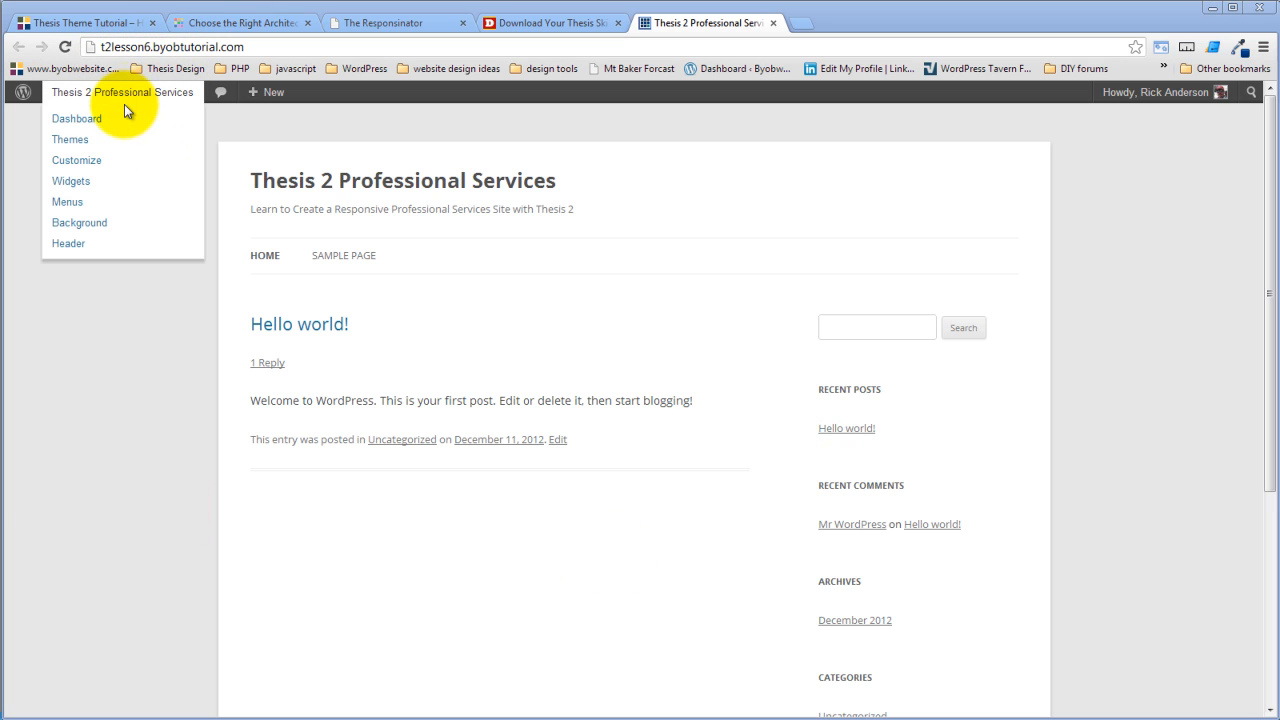
click(76, 122)
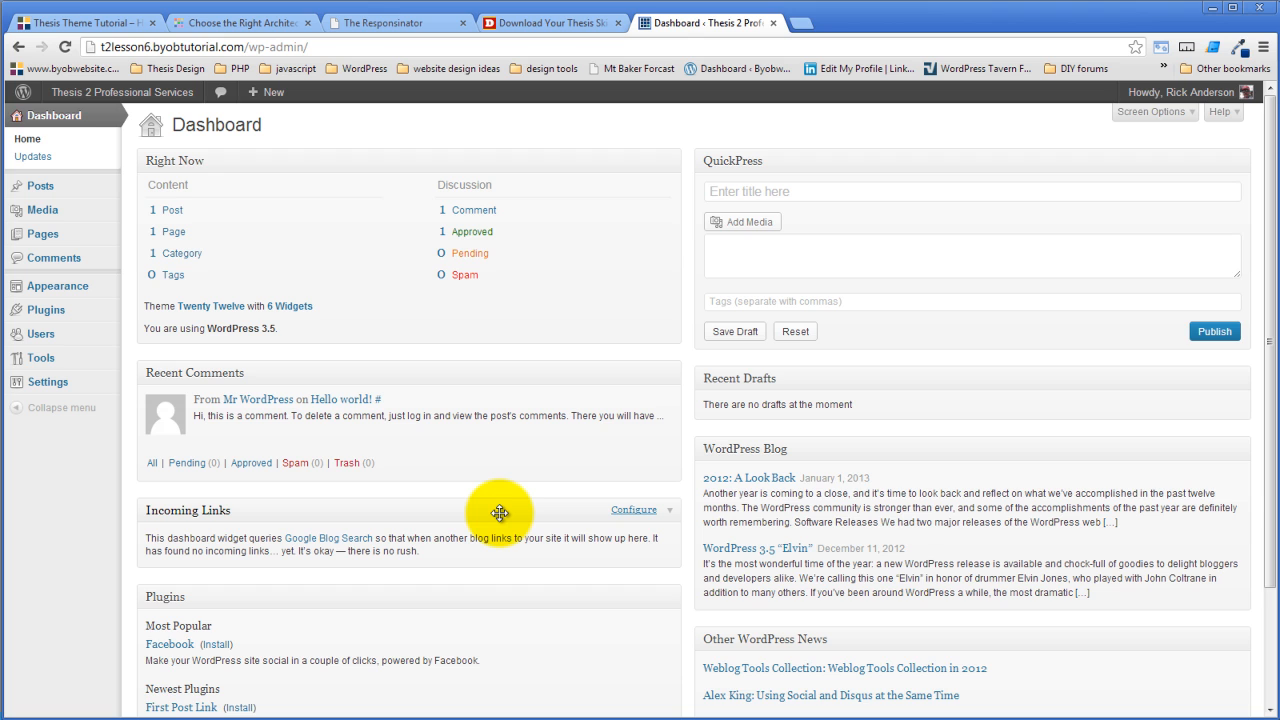
scroll(500, 512, down, 3)
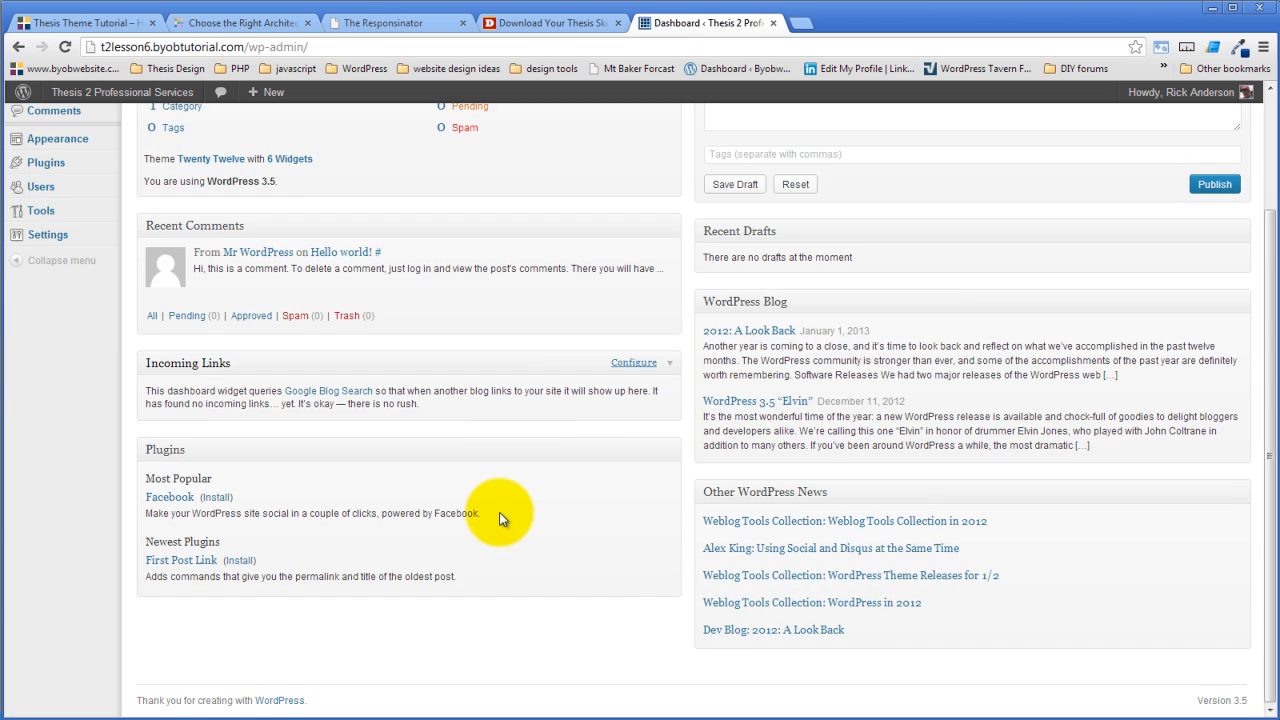
scroll(499, 512, up, 3)
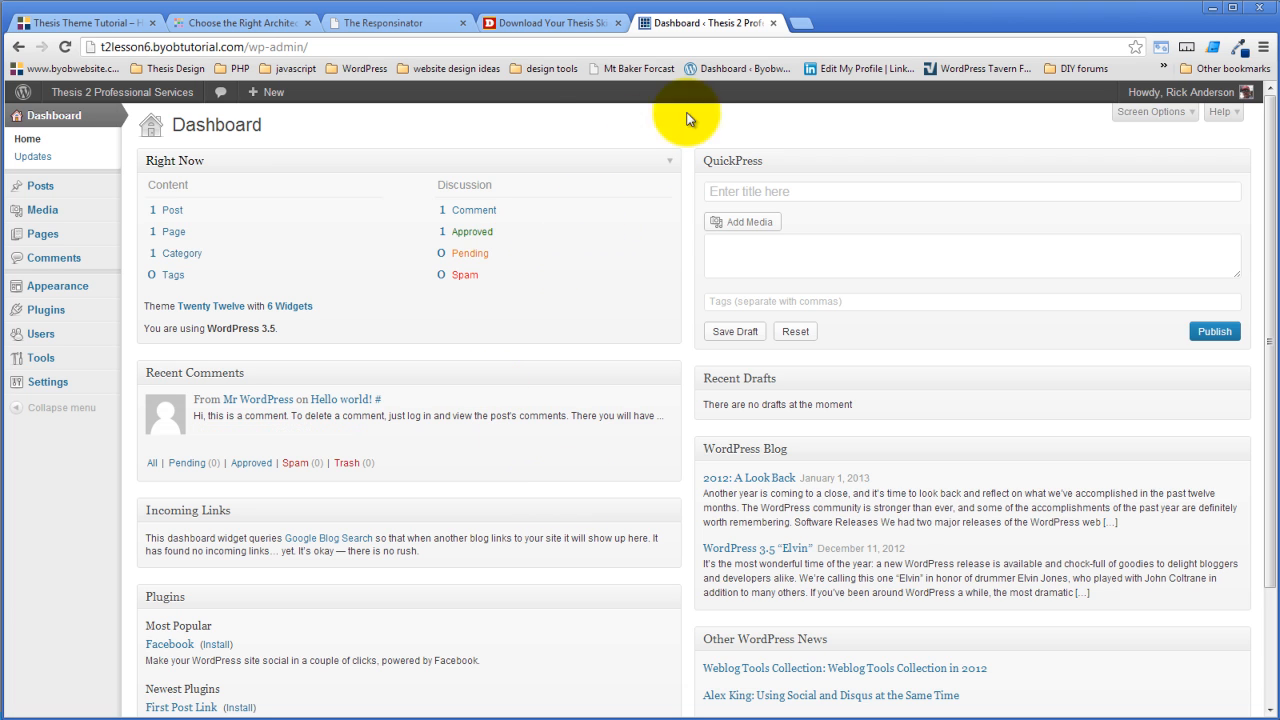
Switch to the DIYthemes site, open the Thesis downloads page and request the Thesis 2.0.3.1 download
click(553, 23)
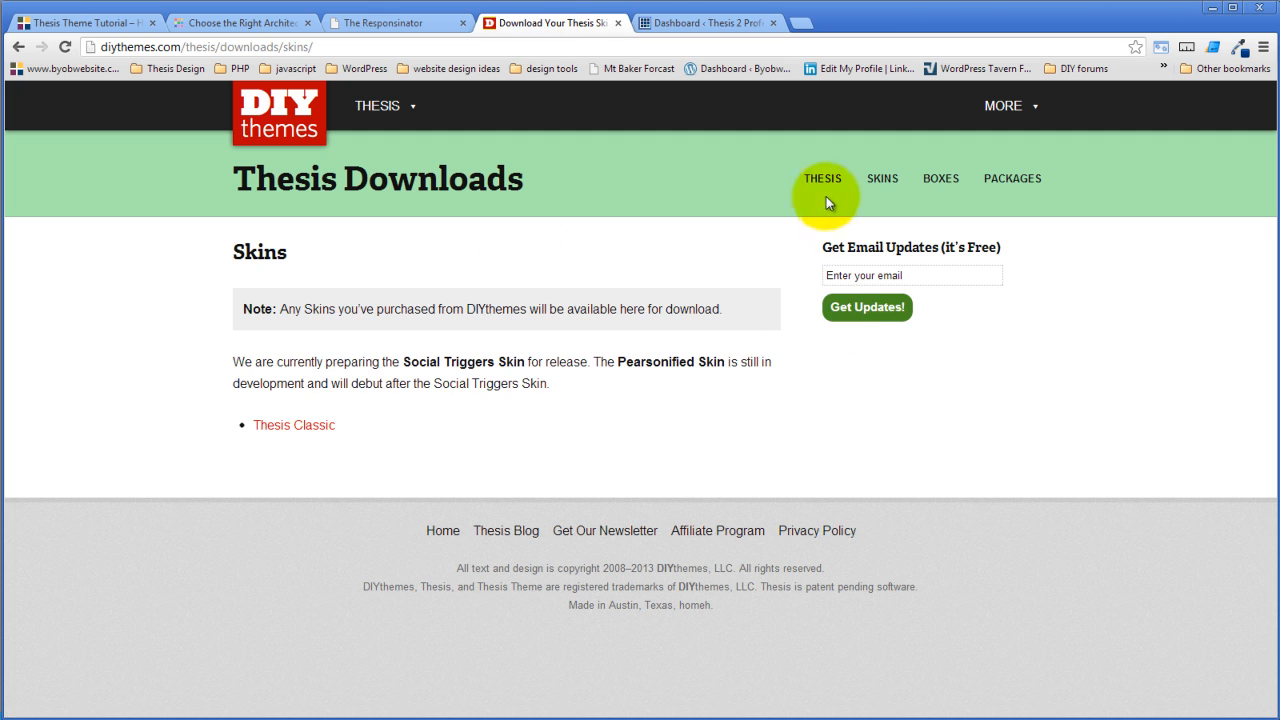
mouse_move(375, 108)
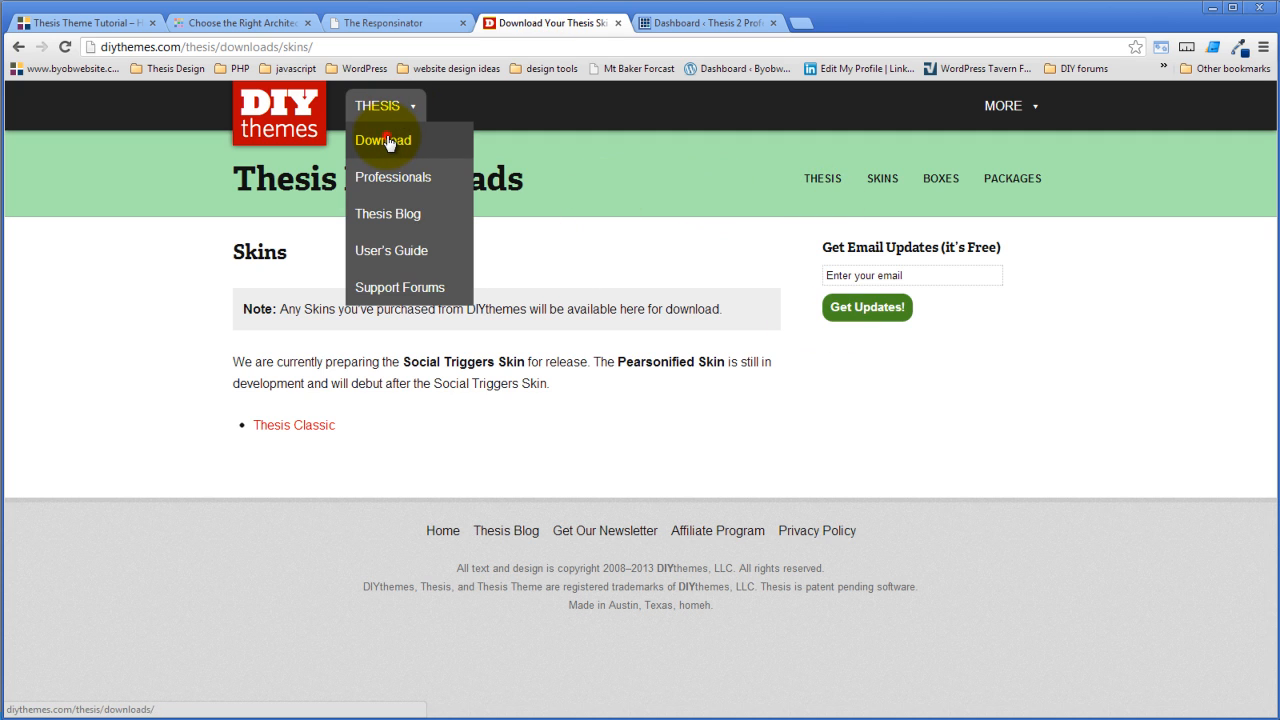
click(389, 142)
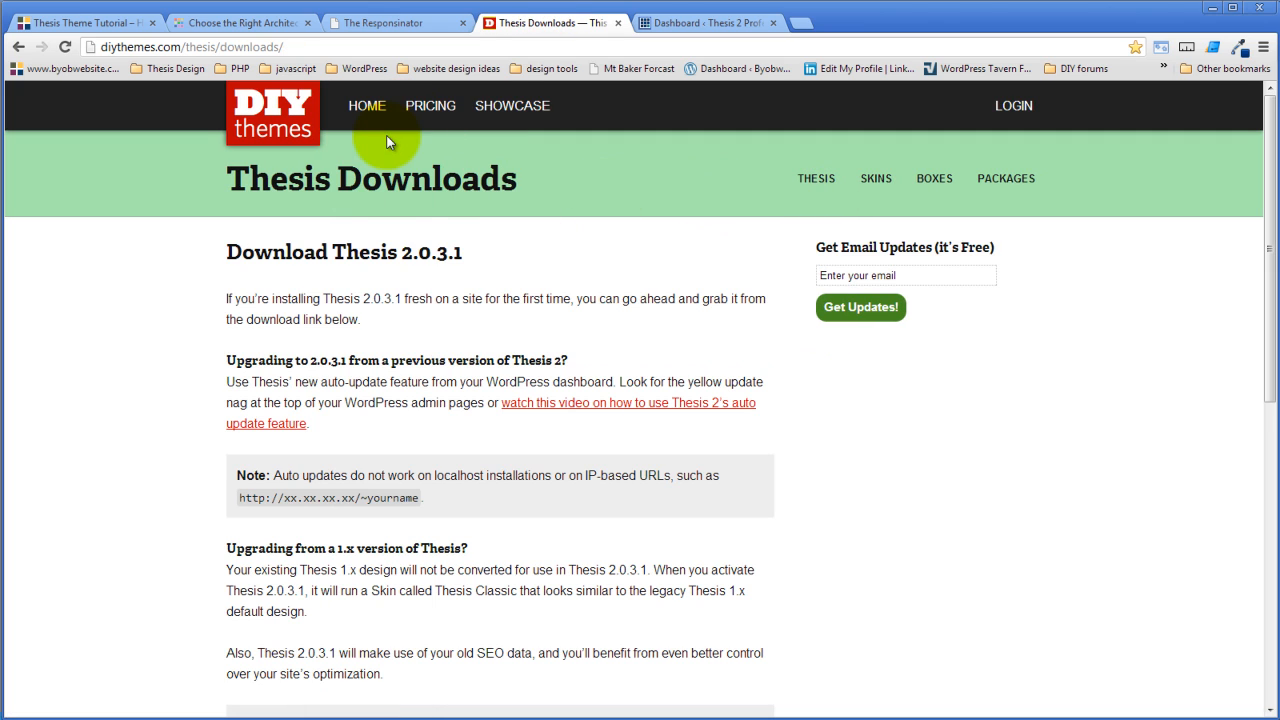
scroll(520, 285, down, 3)
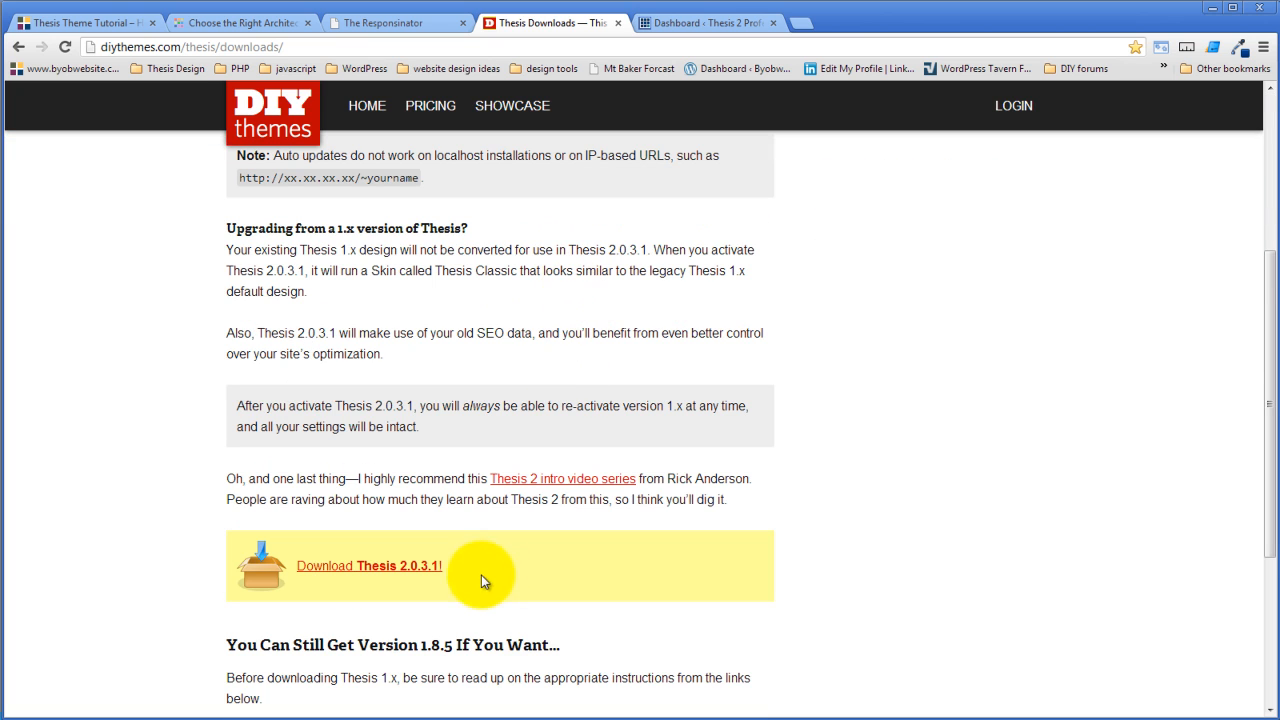
click(412, 566)
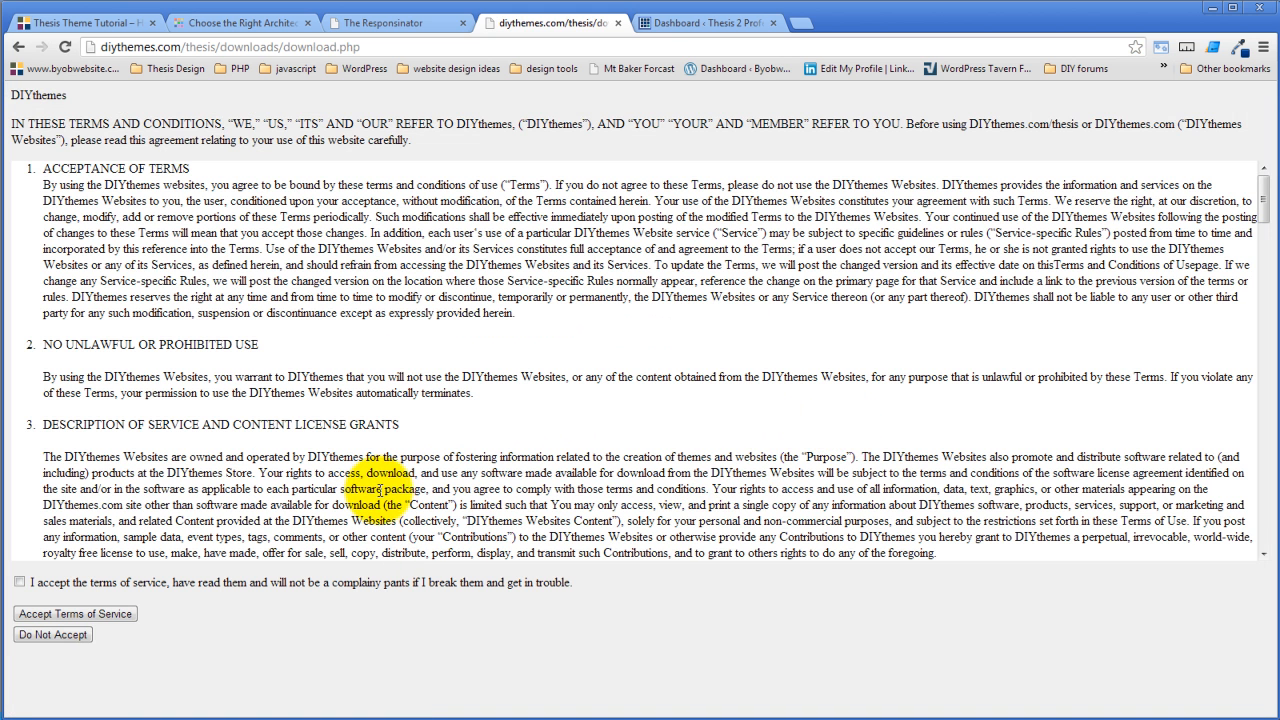
Accept the DIYthemes terms of service to download the Thesis zip file
click(19, 581)
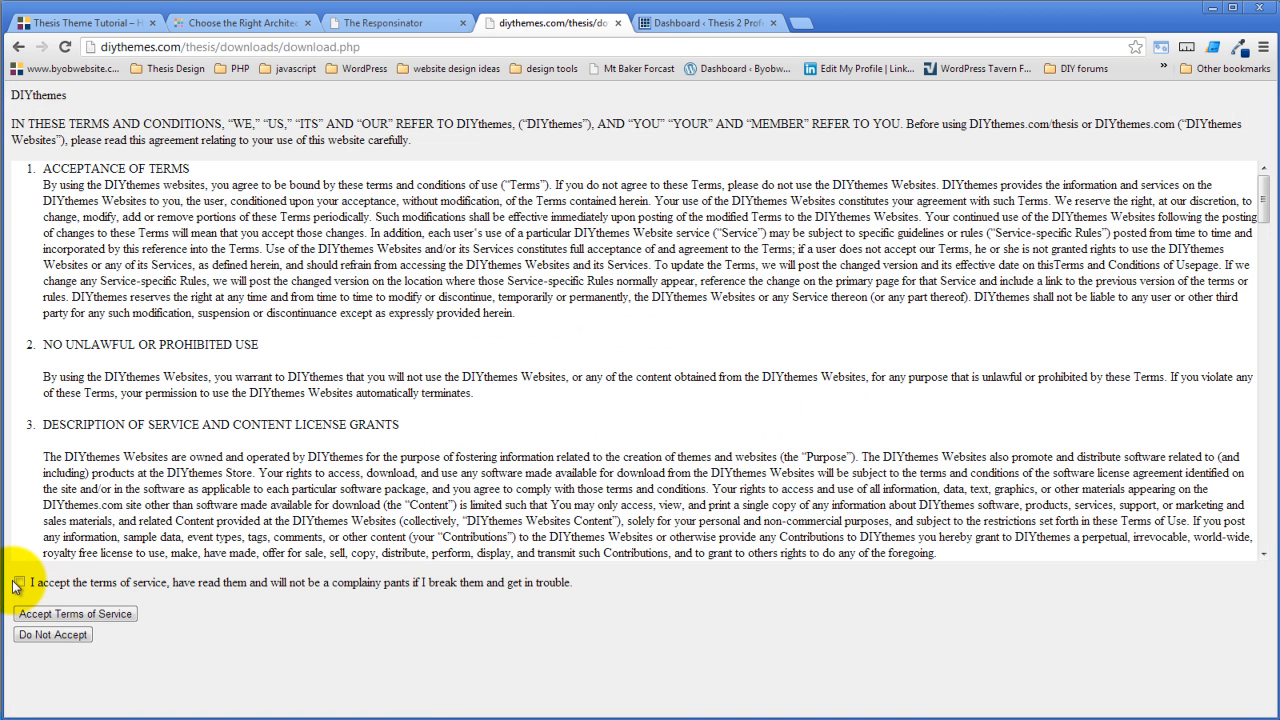
click(119, 617)
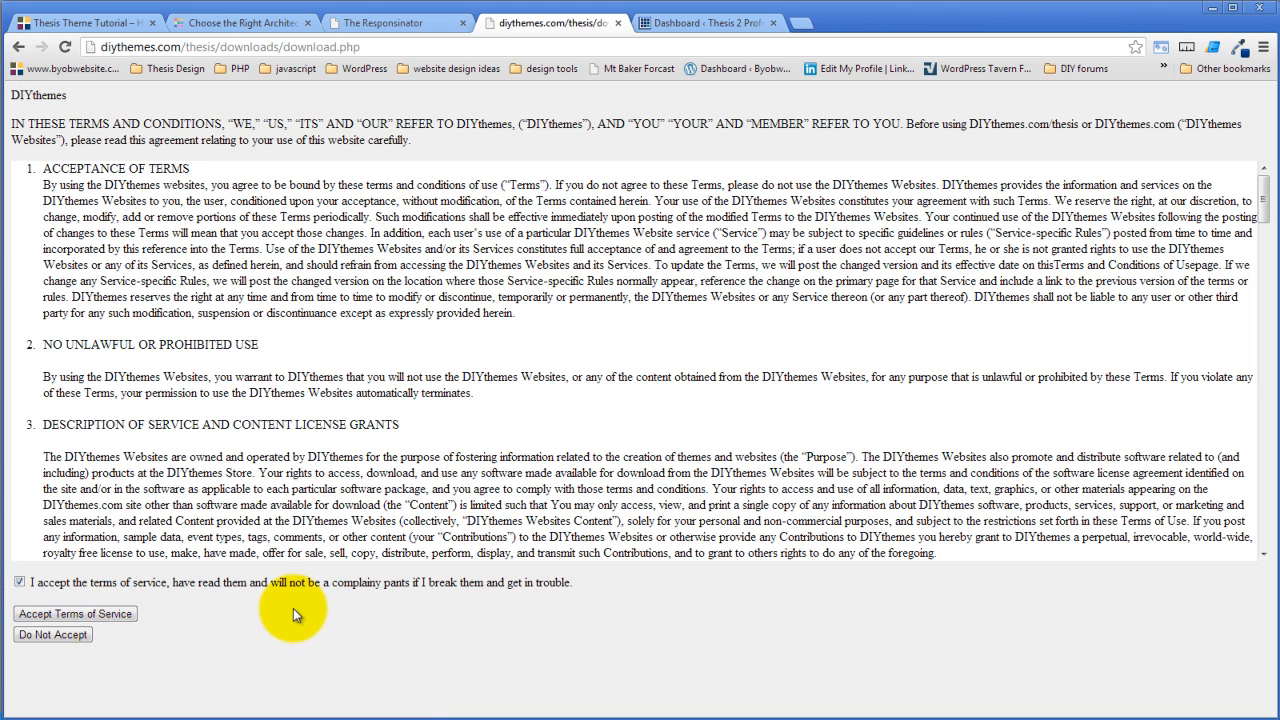
click(122, 616)
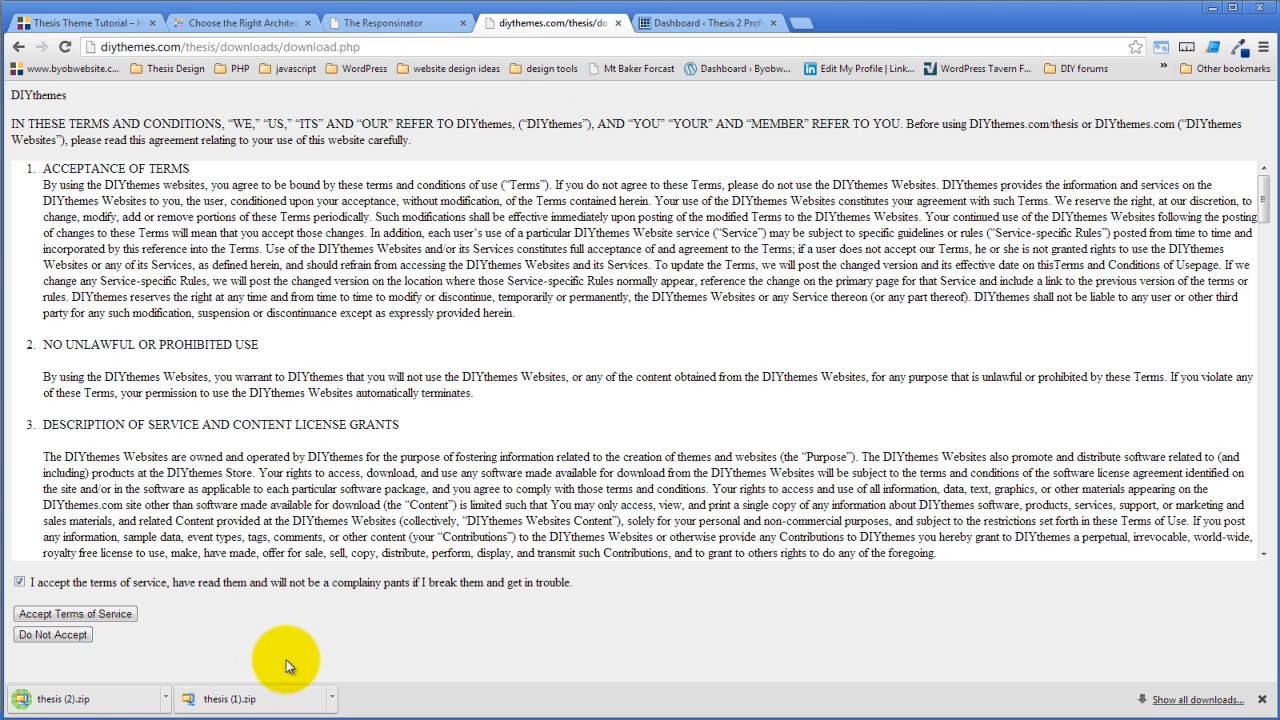
Show the downloaded thesis (1).zip in its folder and cut the file
click(333, 700)
click(370, 651)
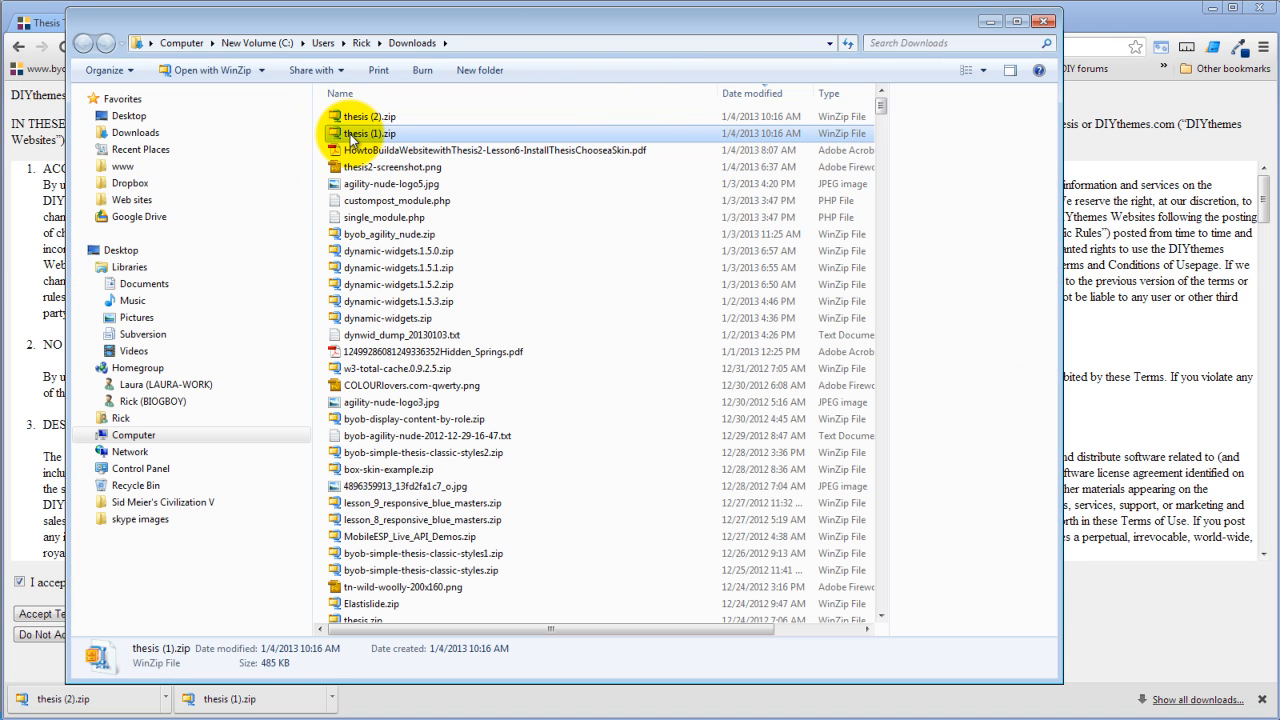
right_click(348, 134)
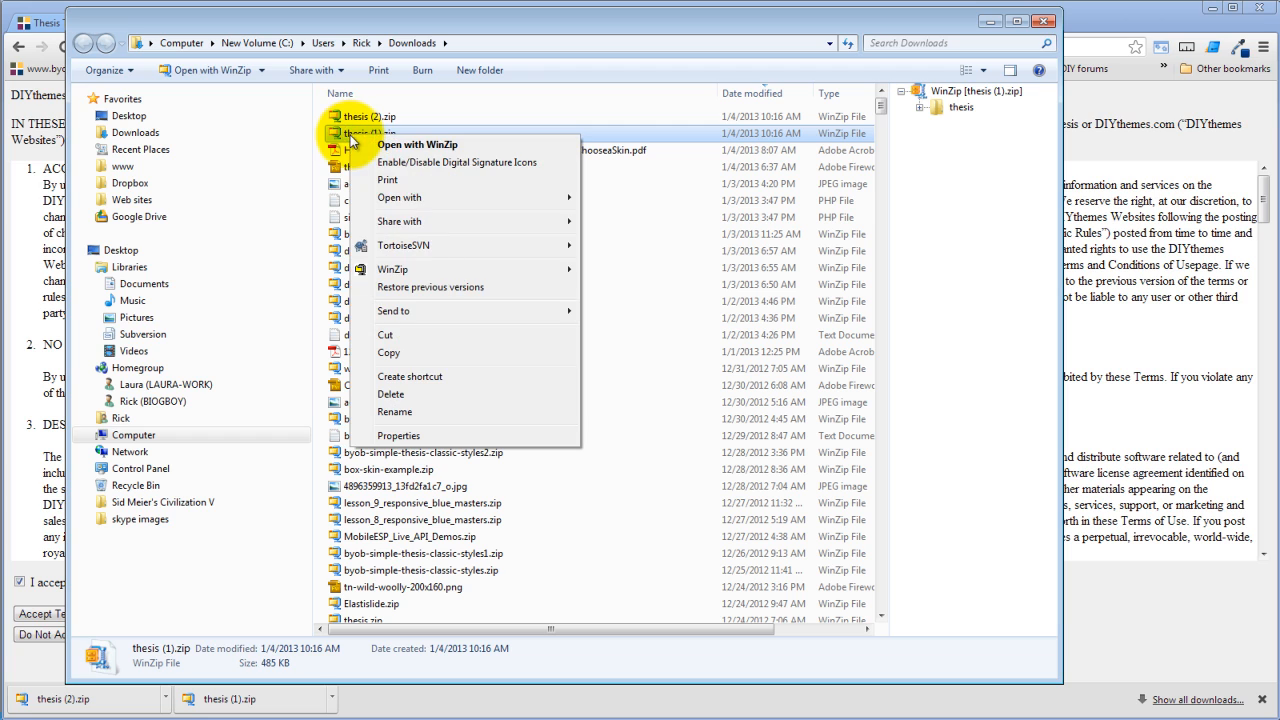
mouse_move(418, 312)
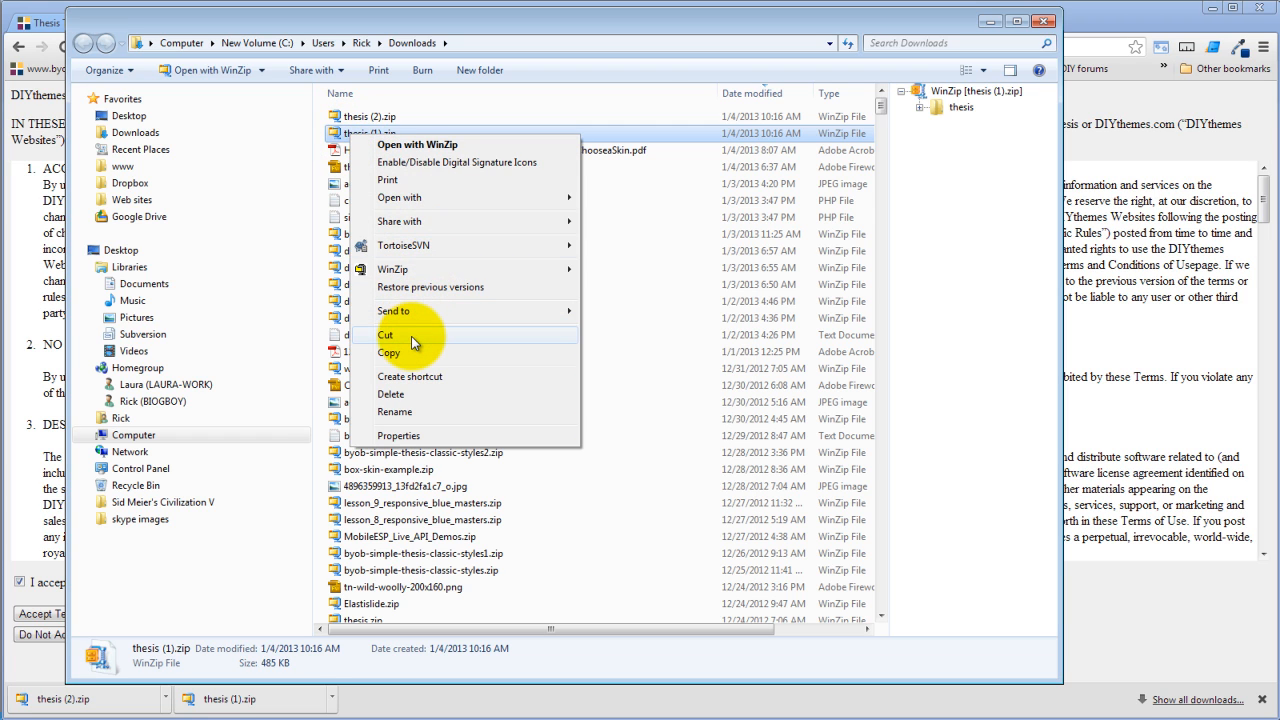
click(411, 336)
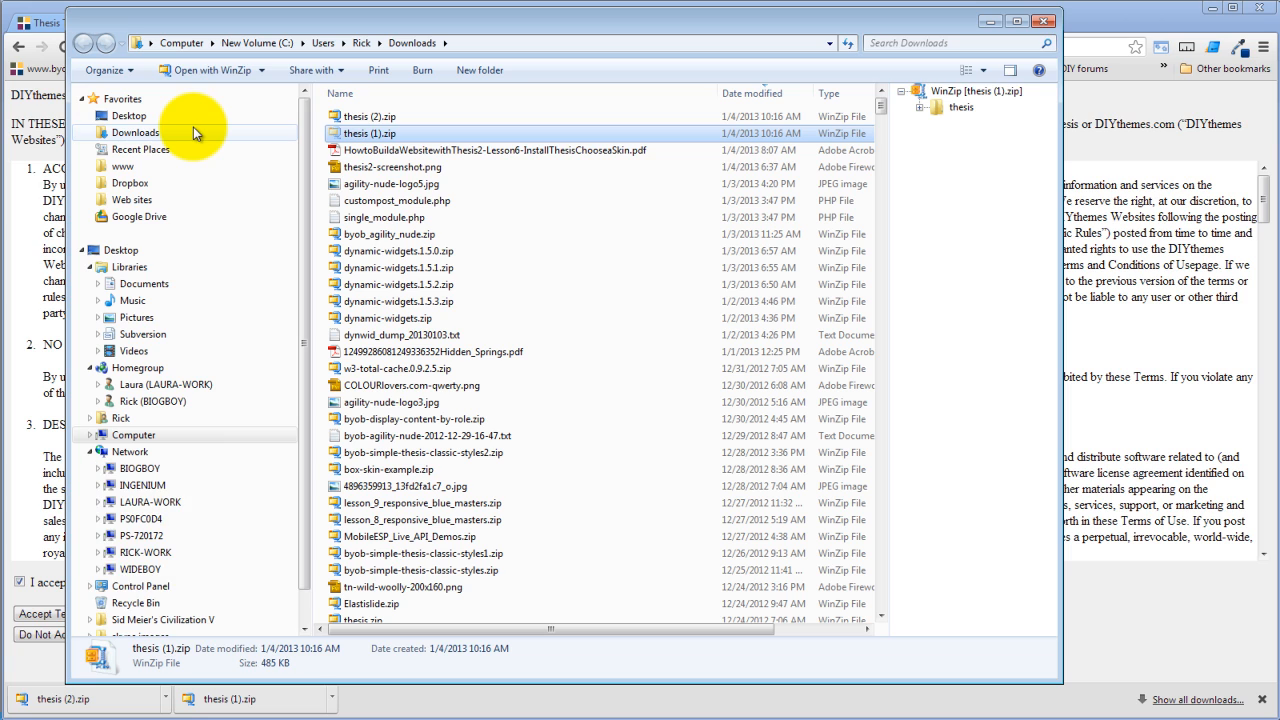
right_click(376, 138)
click(405, 289)
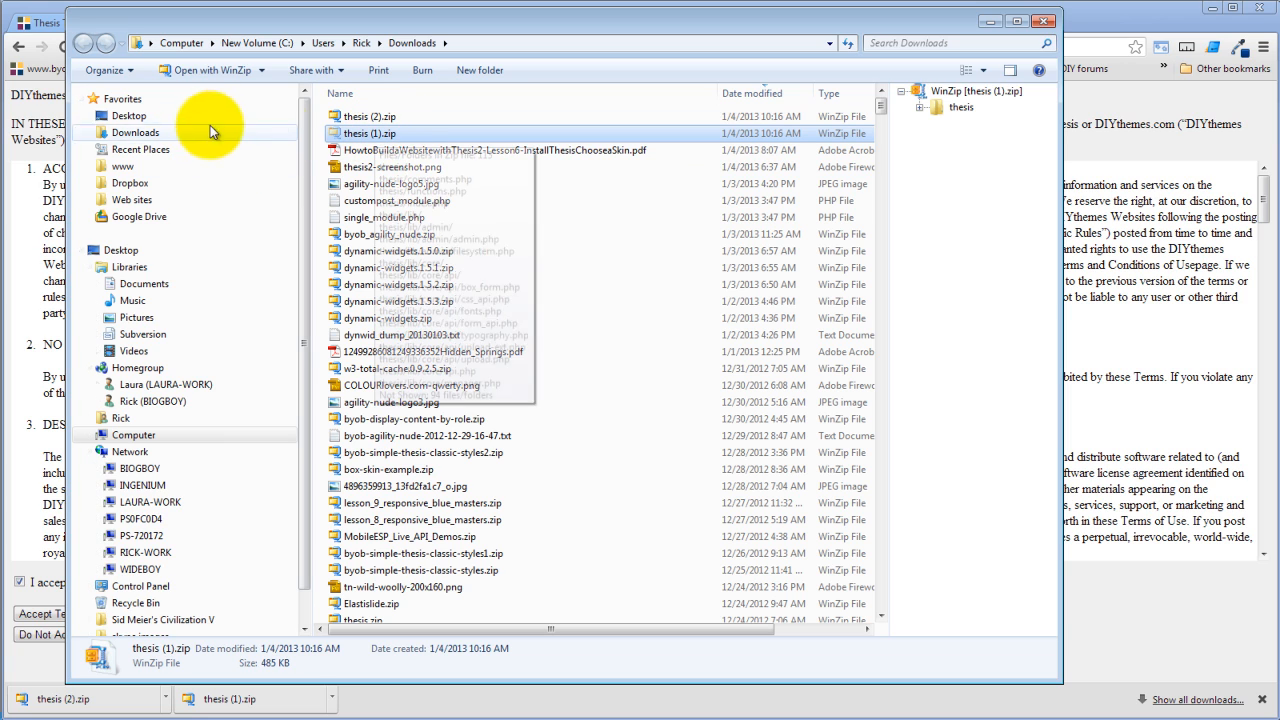
Paste thesis (1).zip into the downloads folder inside My Business Website in the Documents library
click(133, 285)
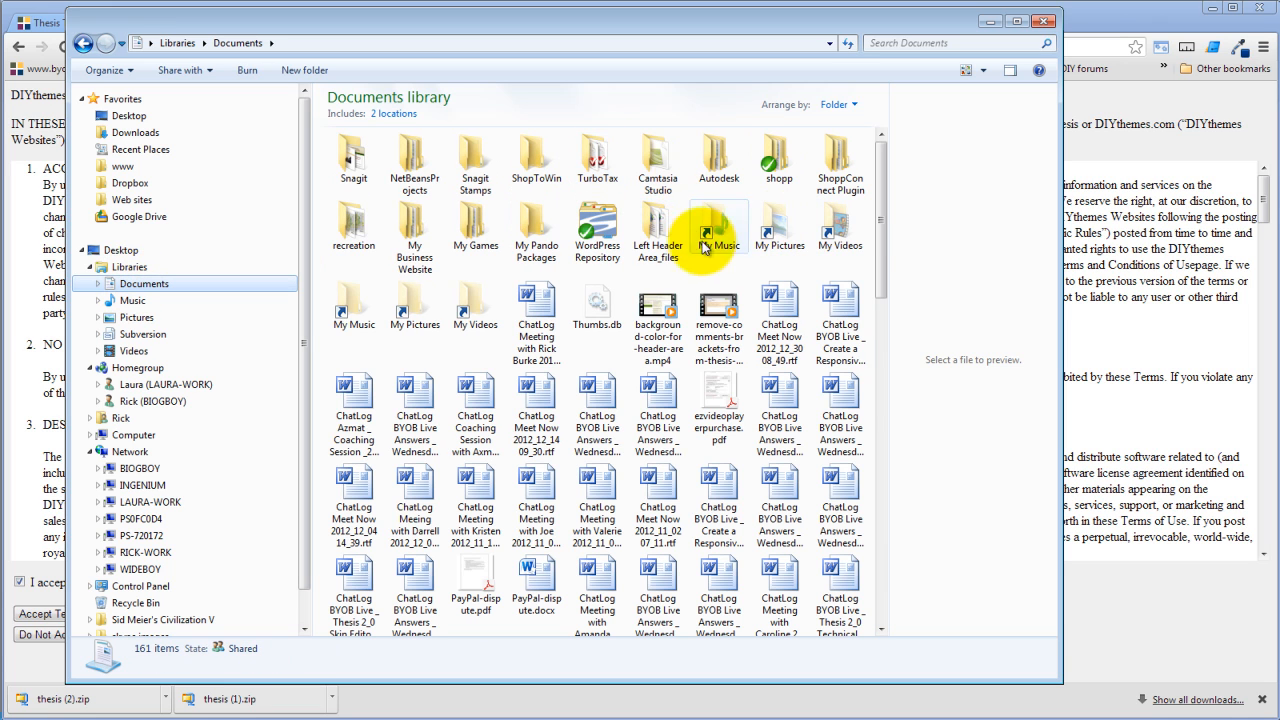
double_click(420, 220)
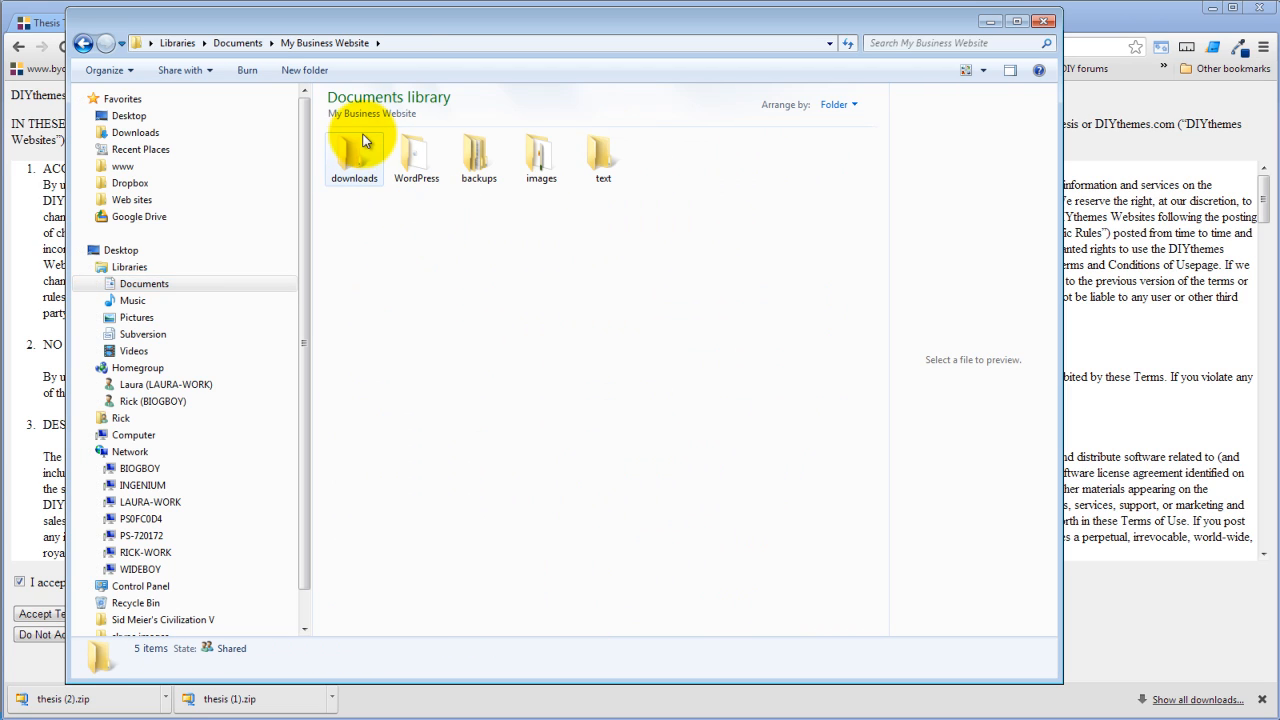
double_click(355, 150)
right_click(452, 240)
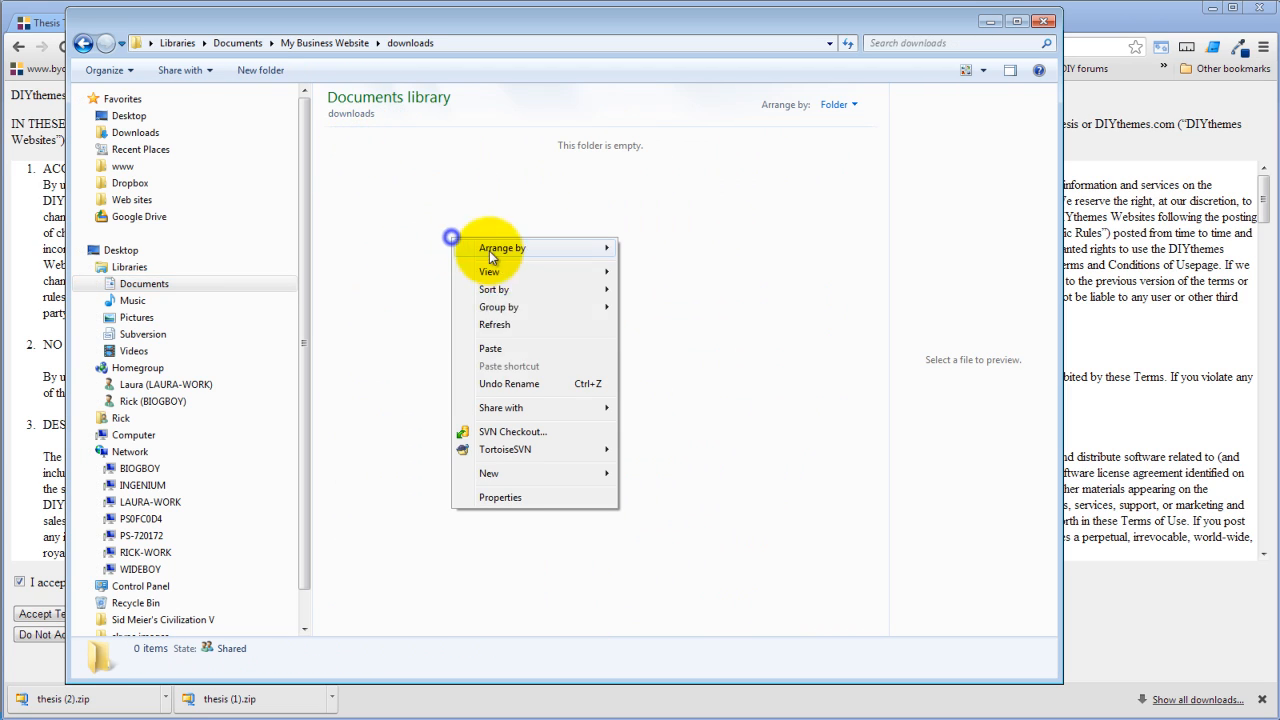
click(494, 348)
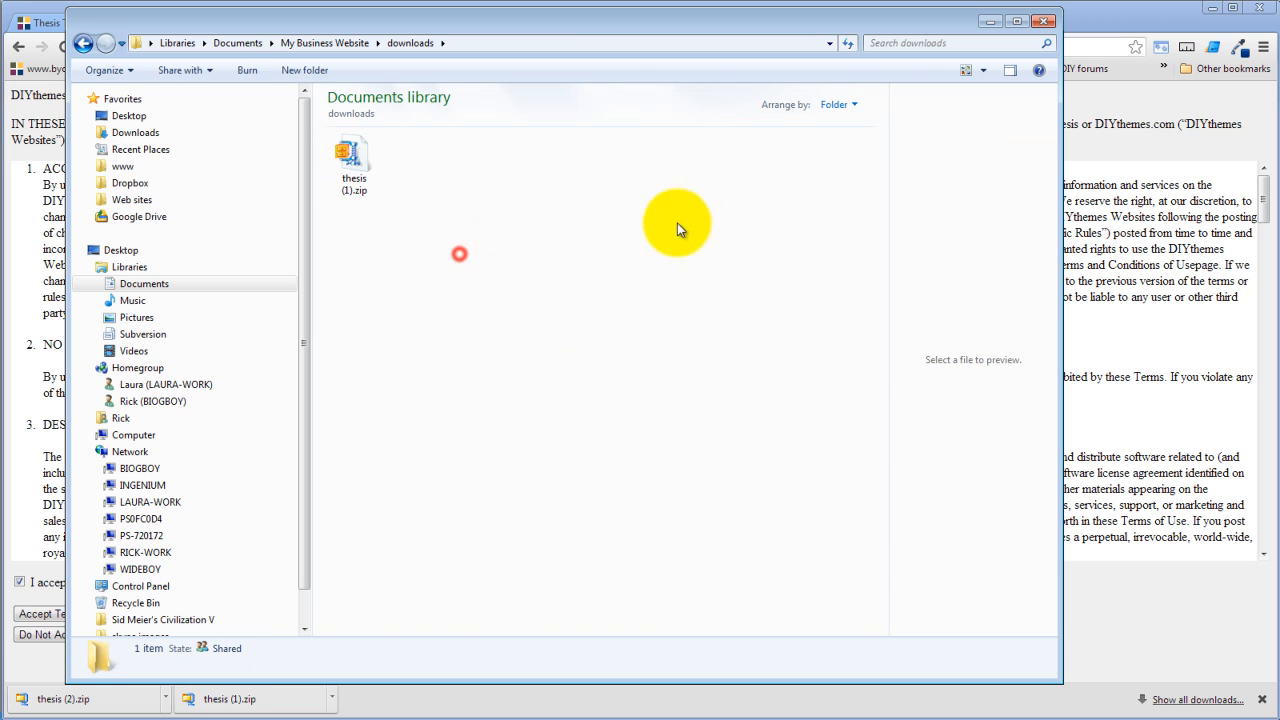
Rename the pasted zip file as thesis.zip
click(355, 198)
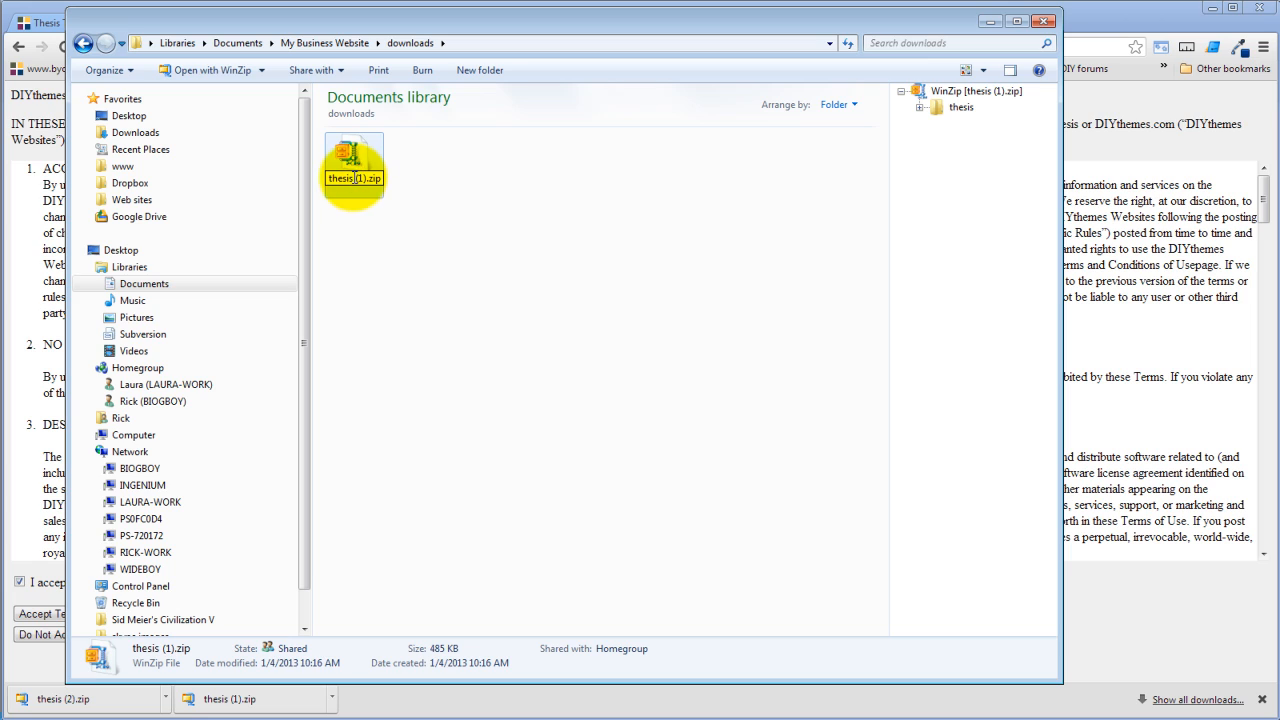
click(355, 178)
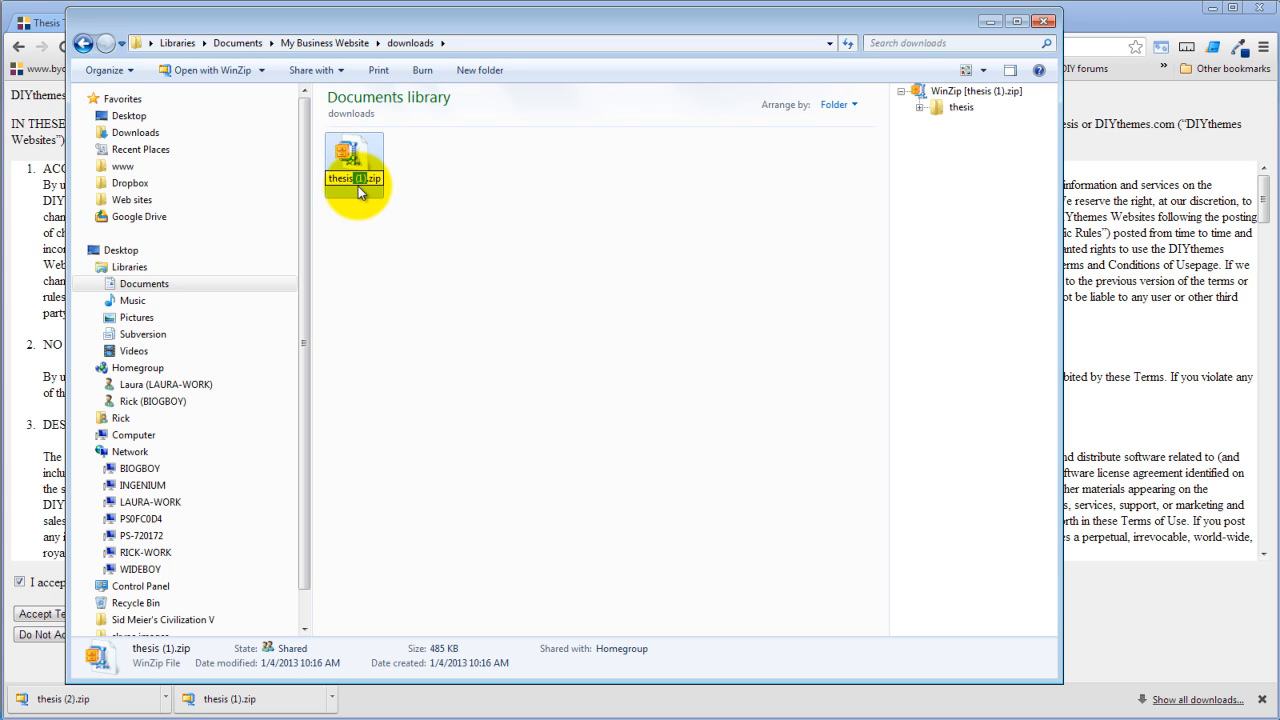
click(500, 256)
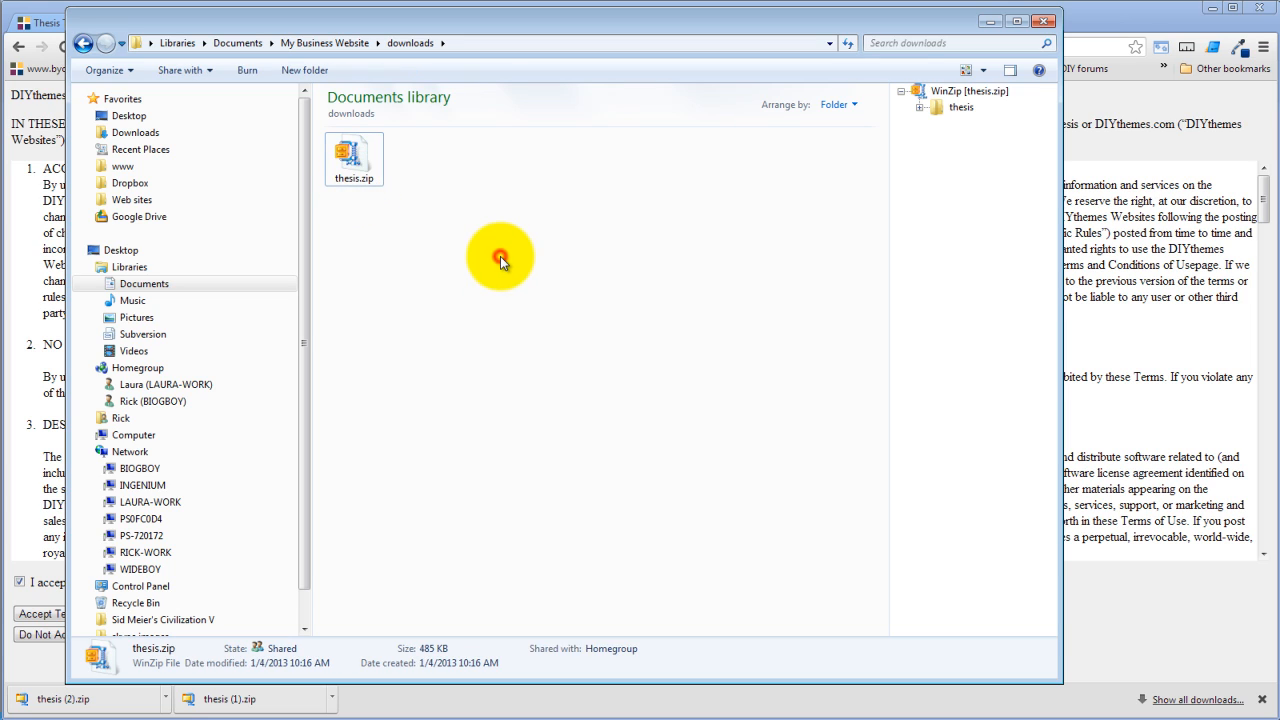
click(423, 199)
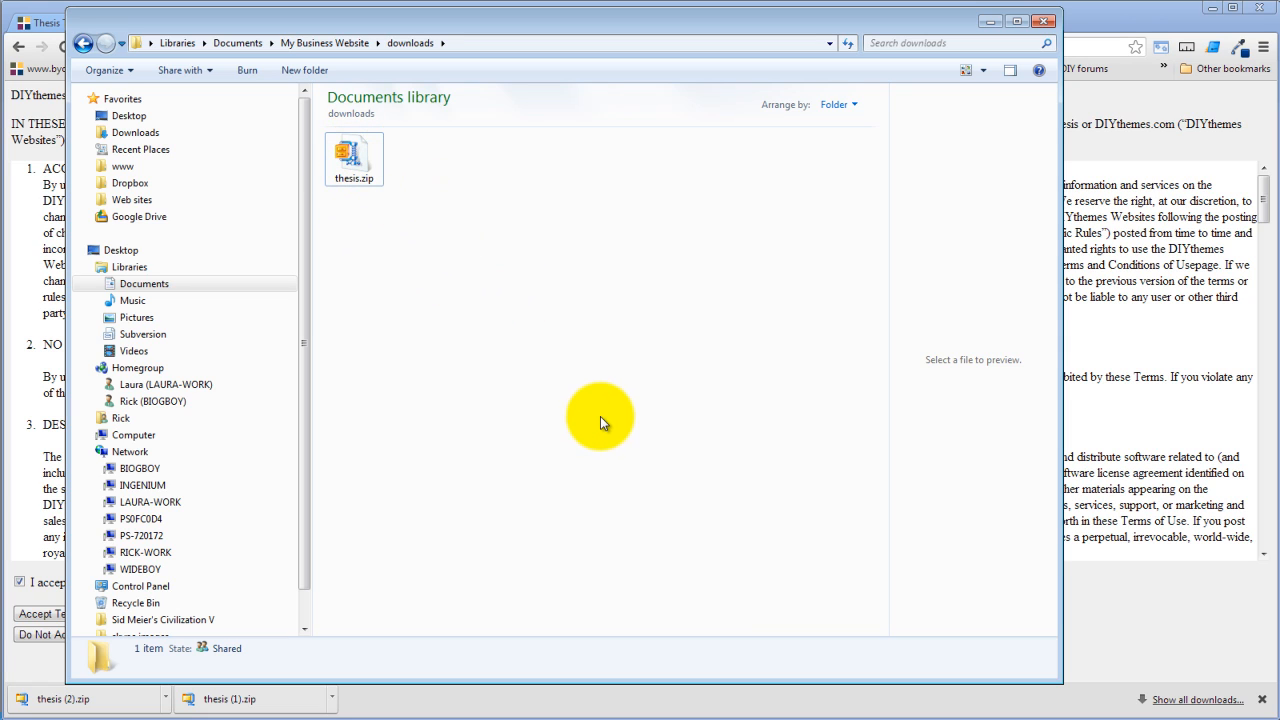
Minimize the file window, close the DIYthemes page and return to the WordPress dashboard
click(989, 21)
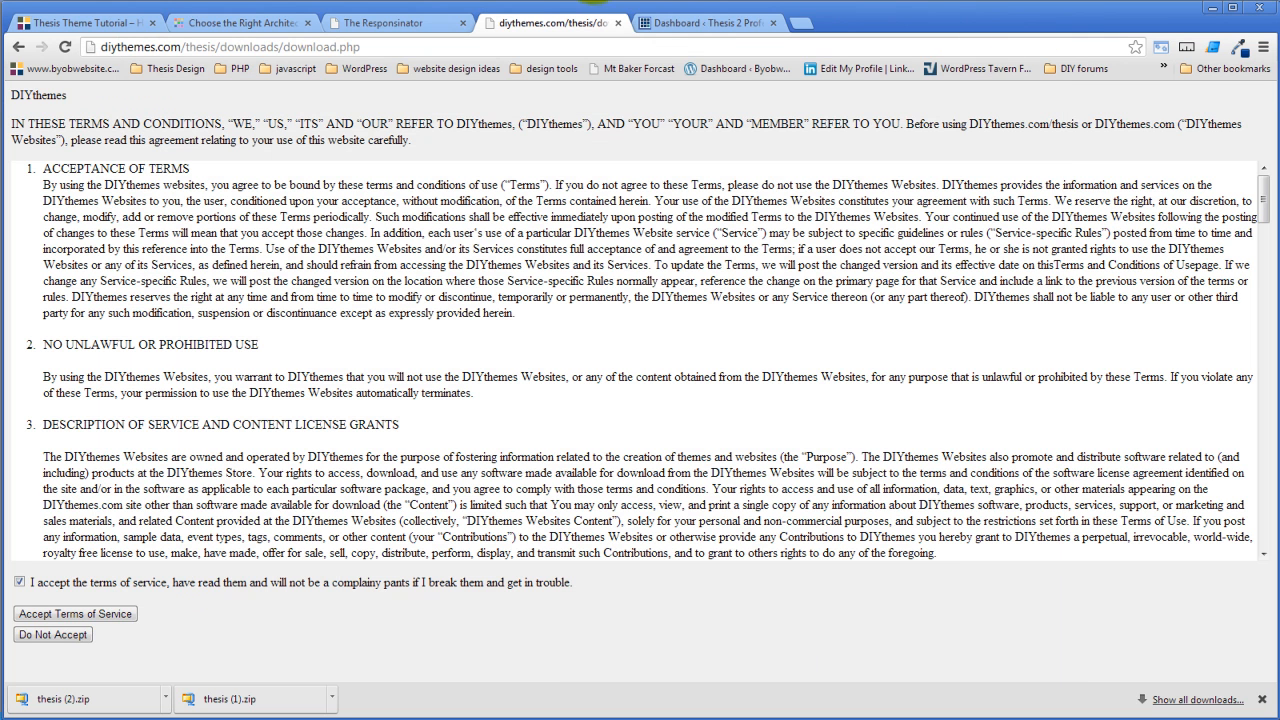
click(619, 23)
click(386, 24)
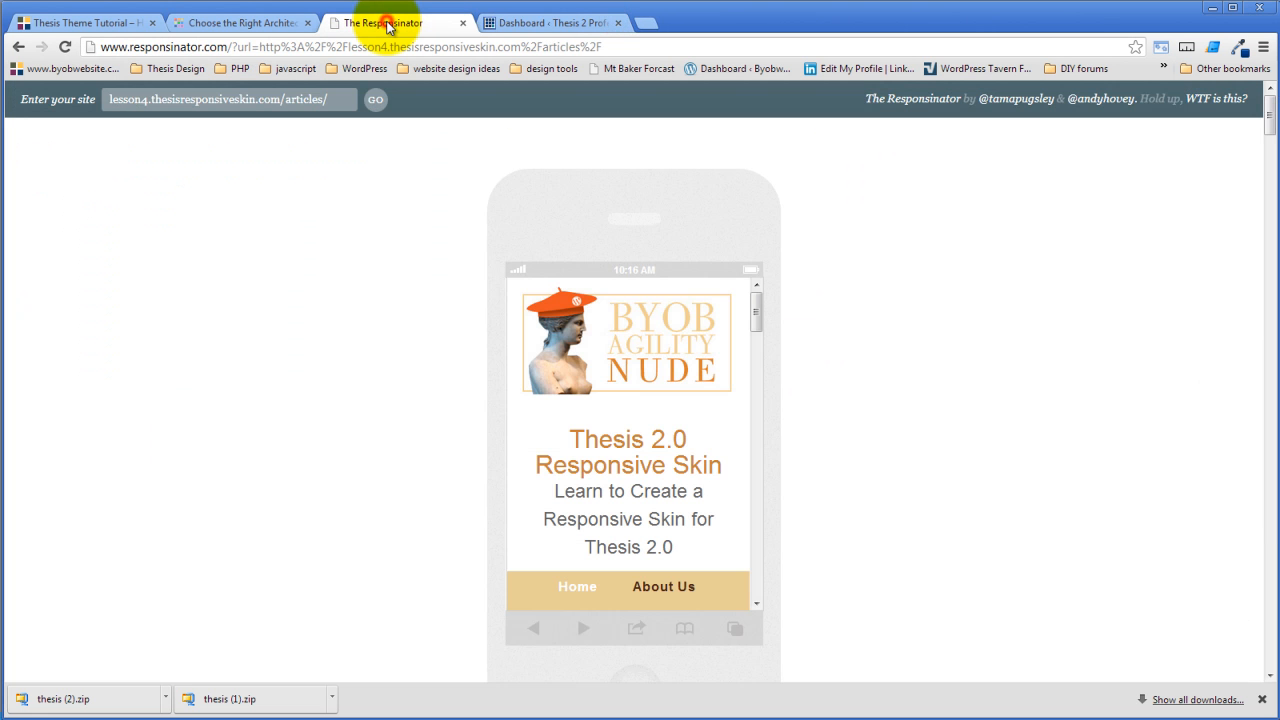
click(551, 22)
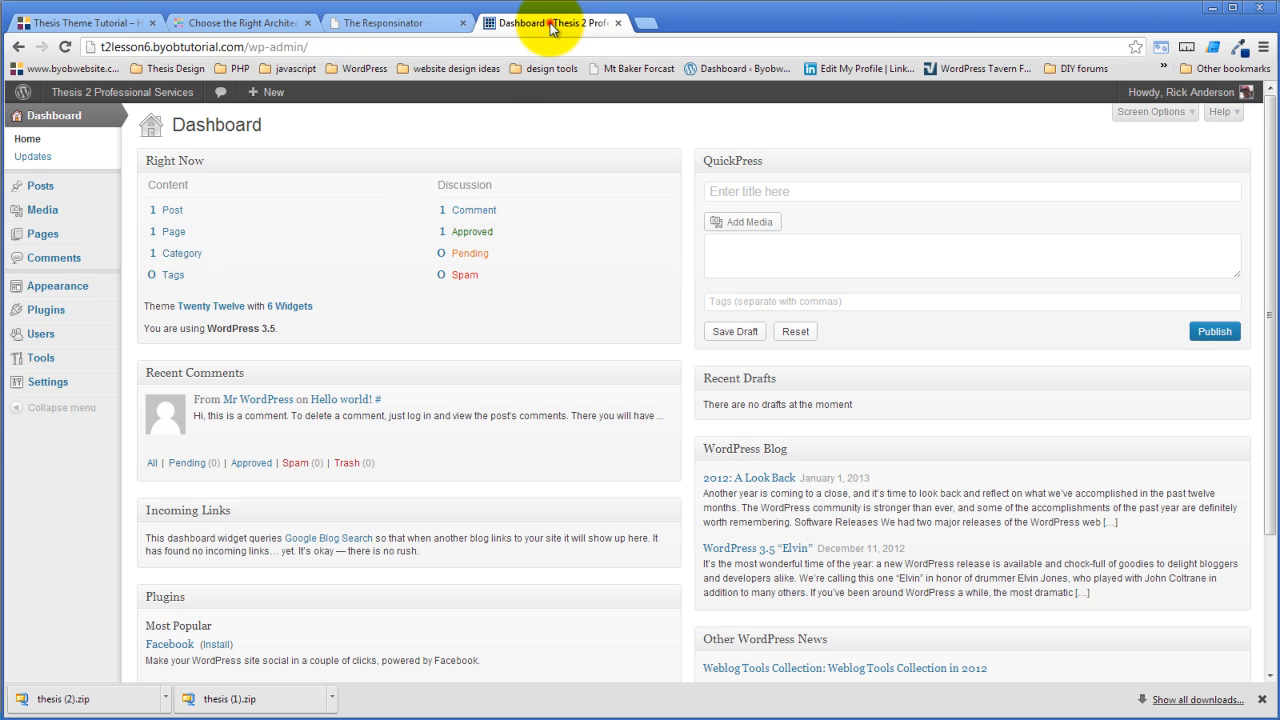
Open the WordPress page for installing a theme by uploading a zip file
mouse_move(63, 290)
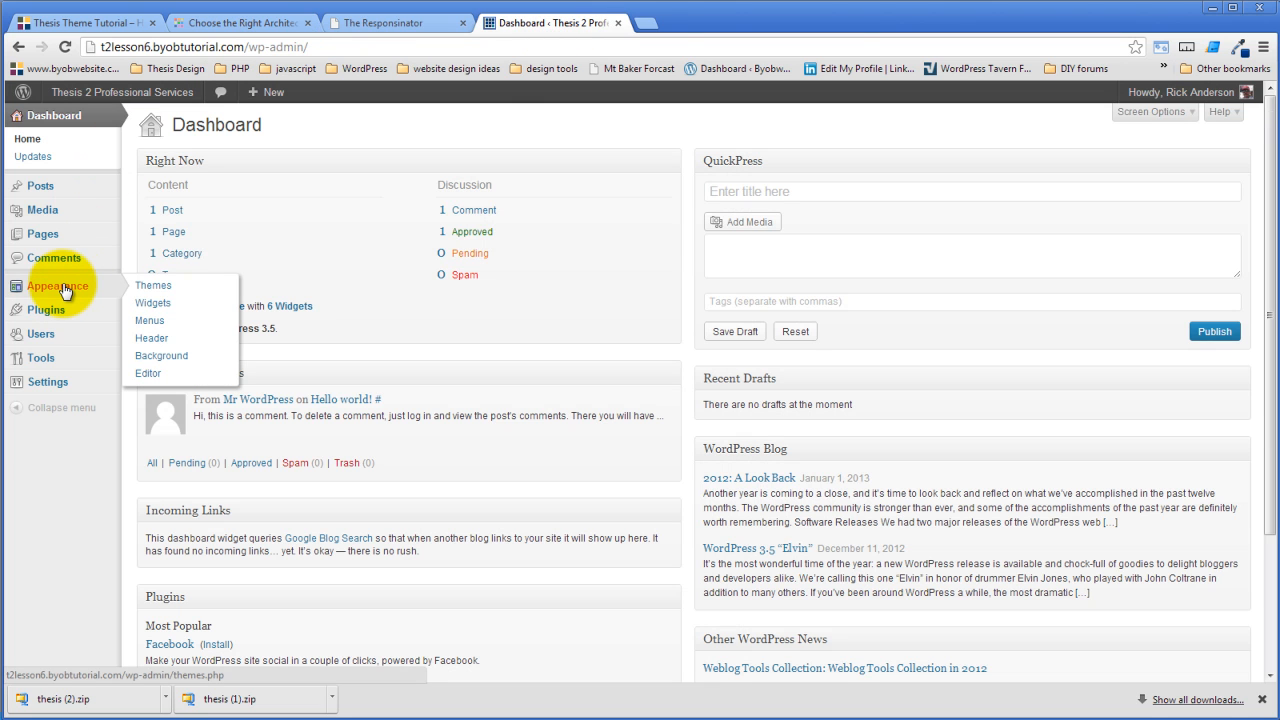
click(175, 289)
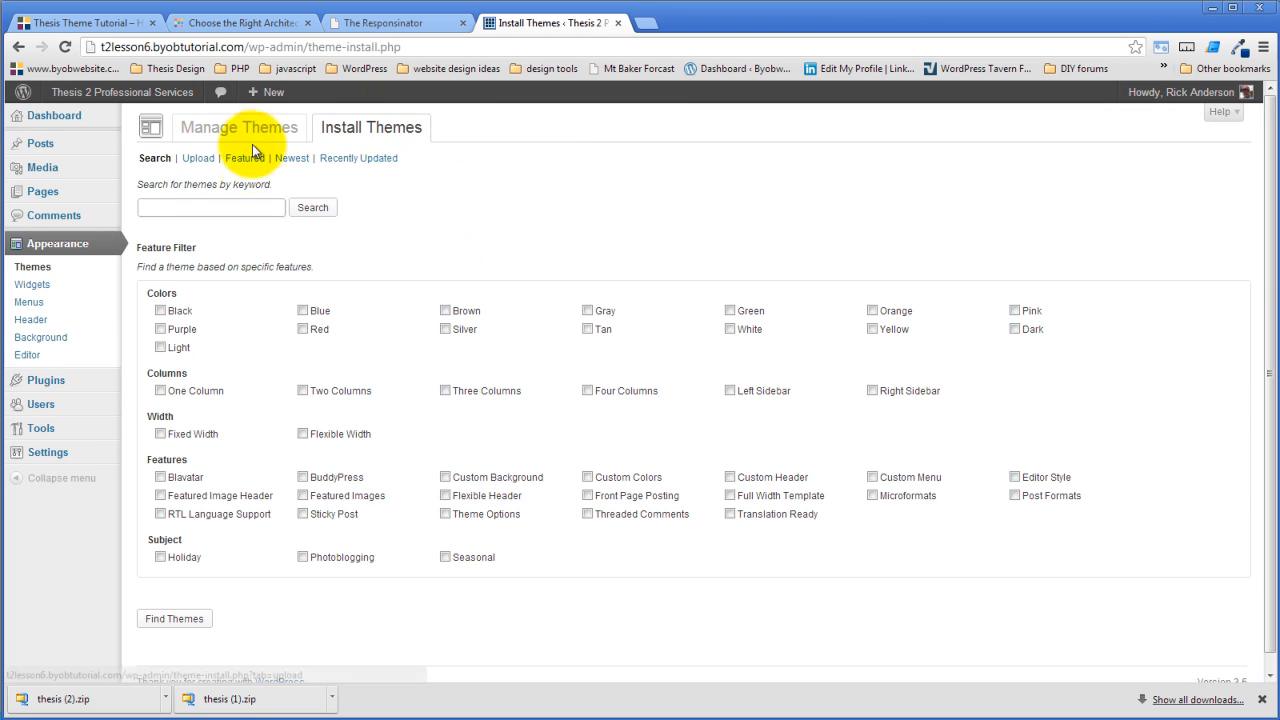
click(197, 160)
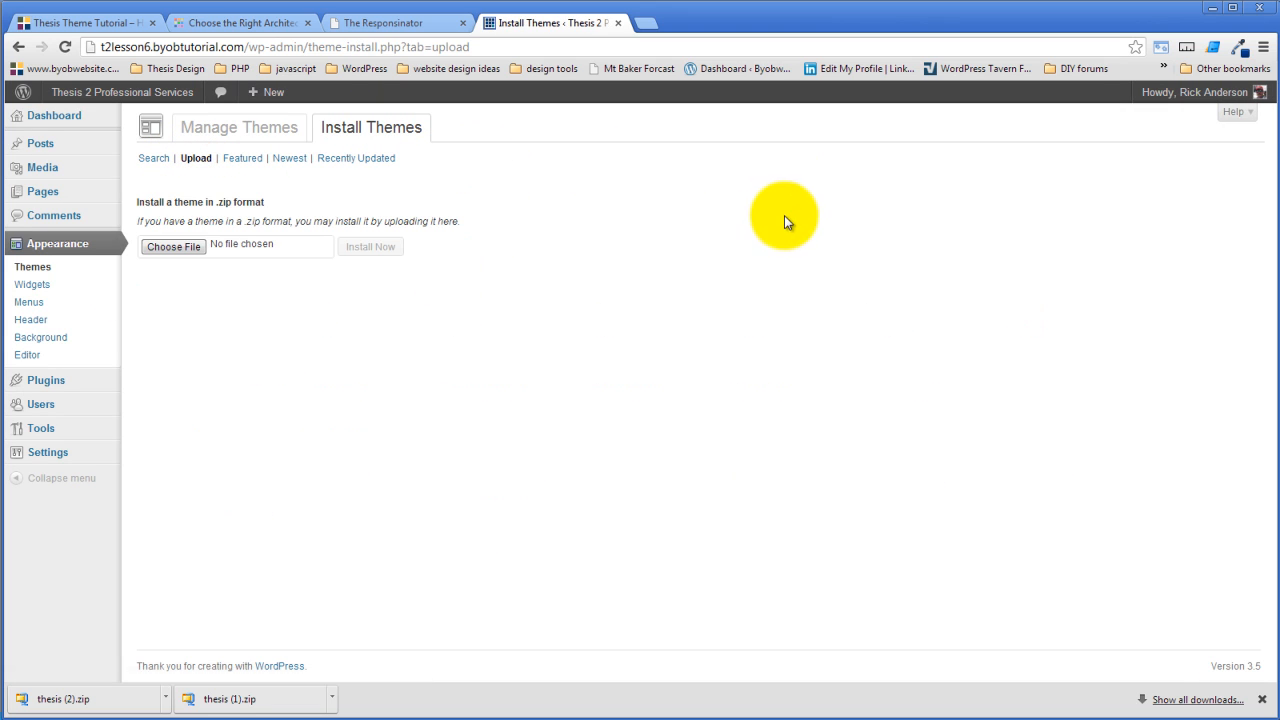
Choose thesis.zip from the downloads folder inside My Business Website in the Documents library as the theme file to upload
click(170, 246)
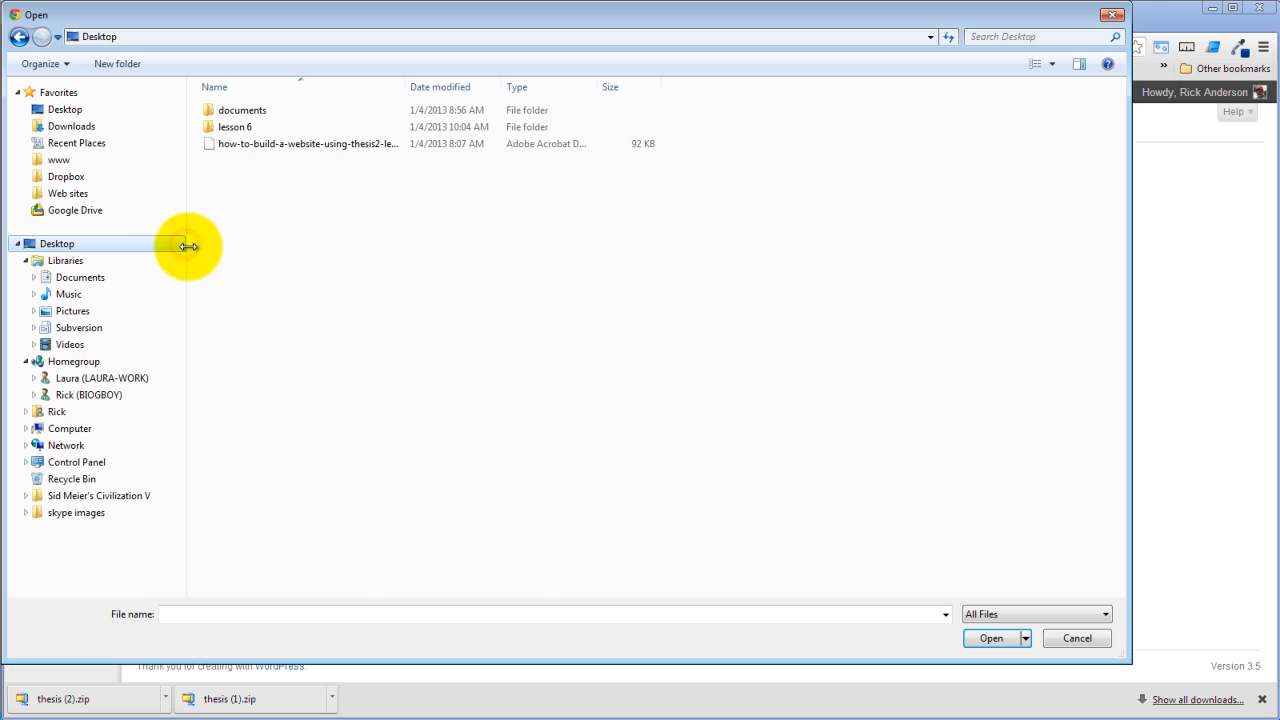
click(76, 279)
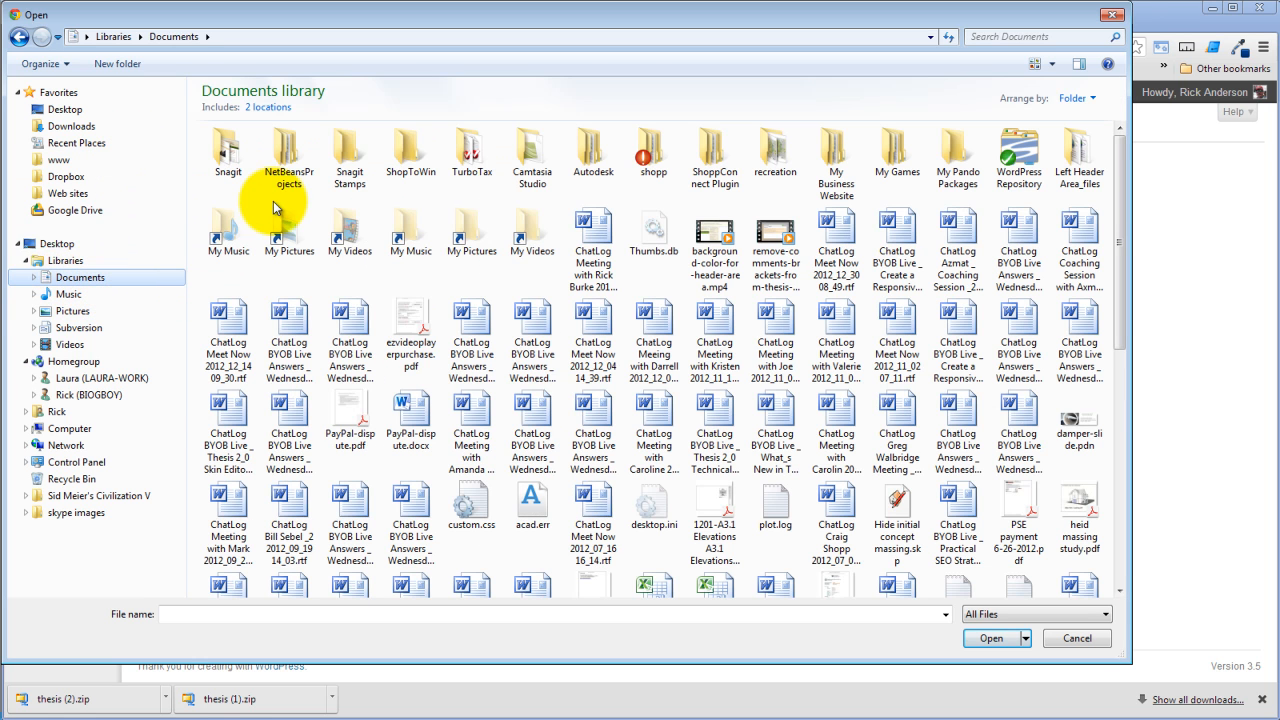
click(836, 150)
double_click(836, 150)
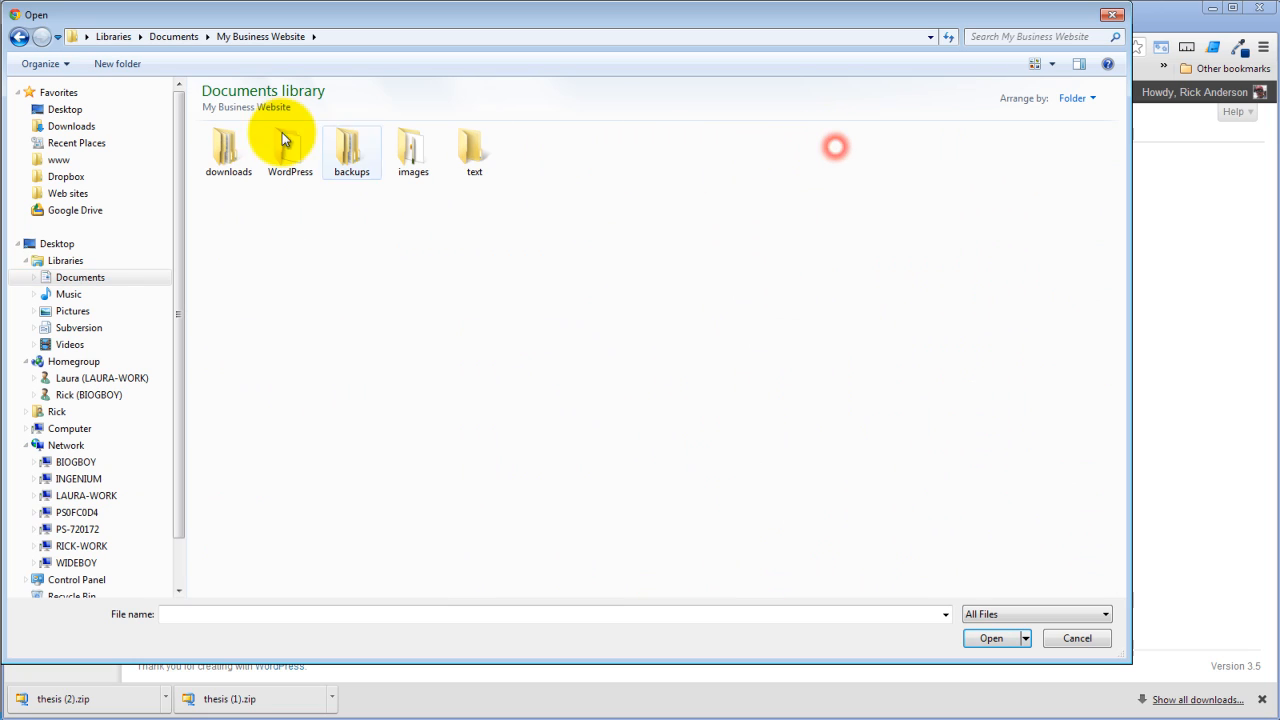
double_click(229, 148)
click(230, 160)
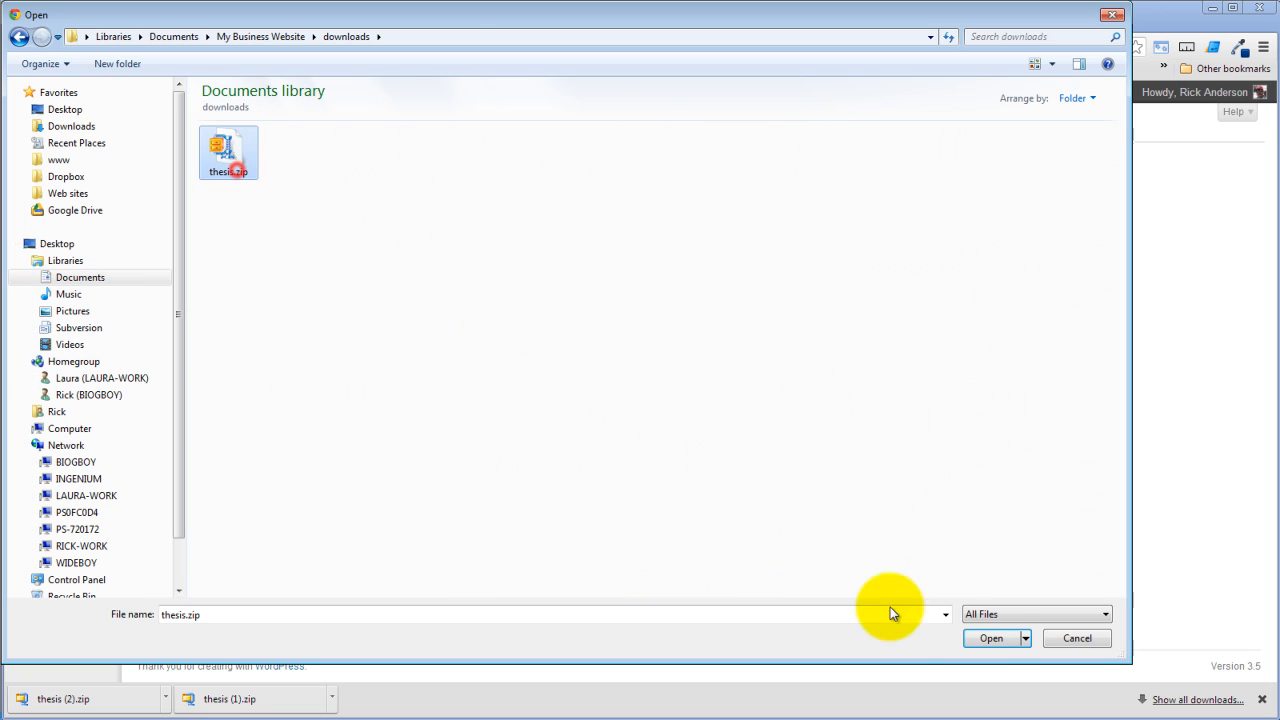
click(991, 638)
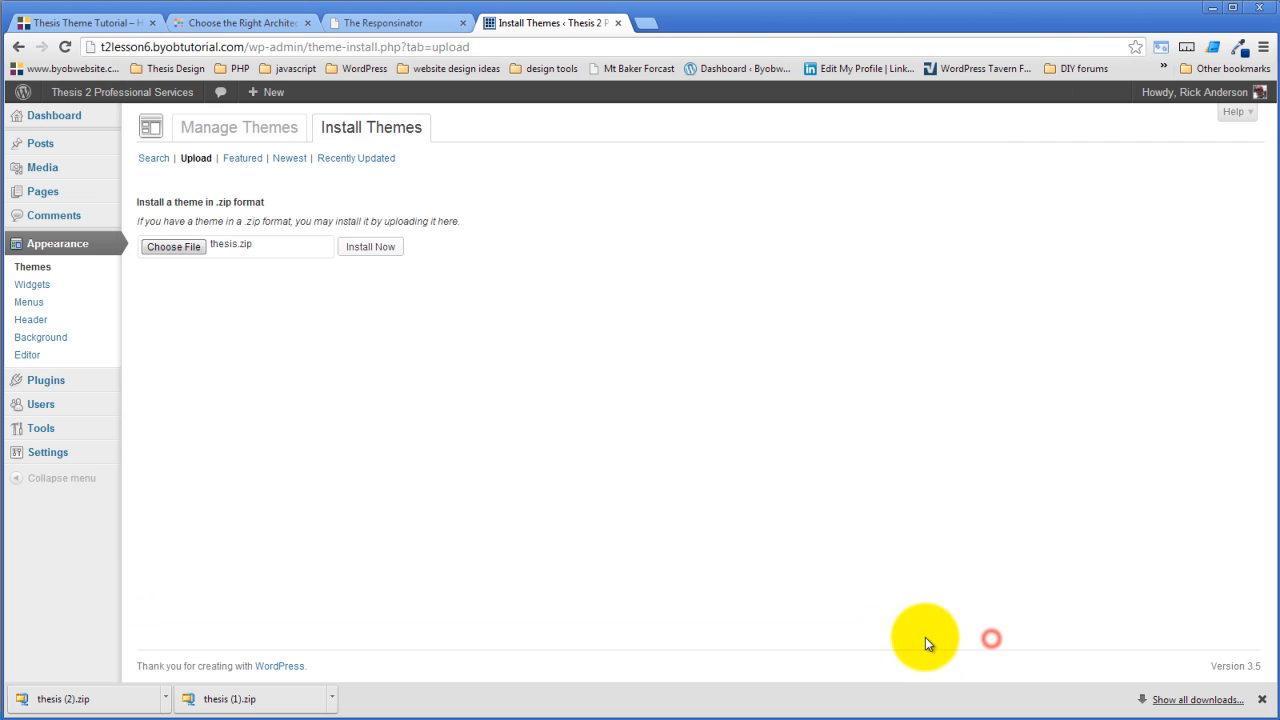
Install and activate the uploaded Thesis theme, and dismiss the browser's downloads bar
click(366, 248)
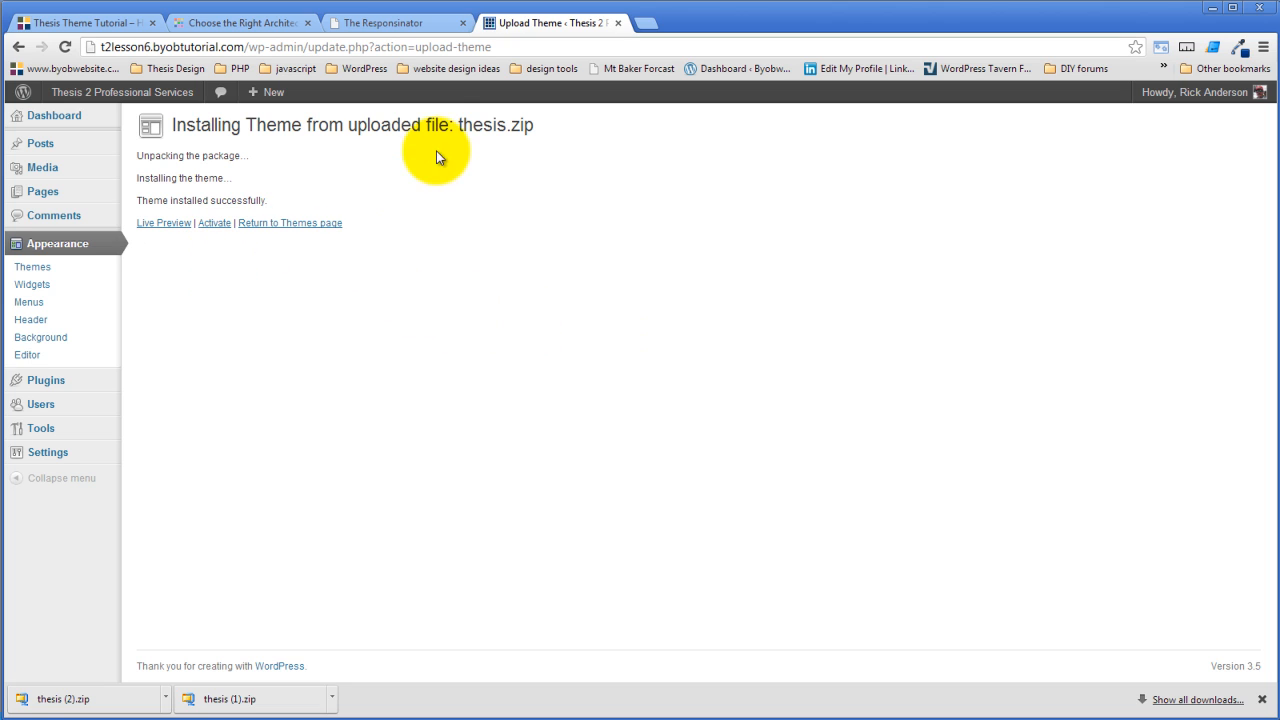
click(214, 225)
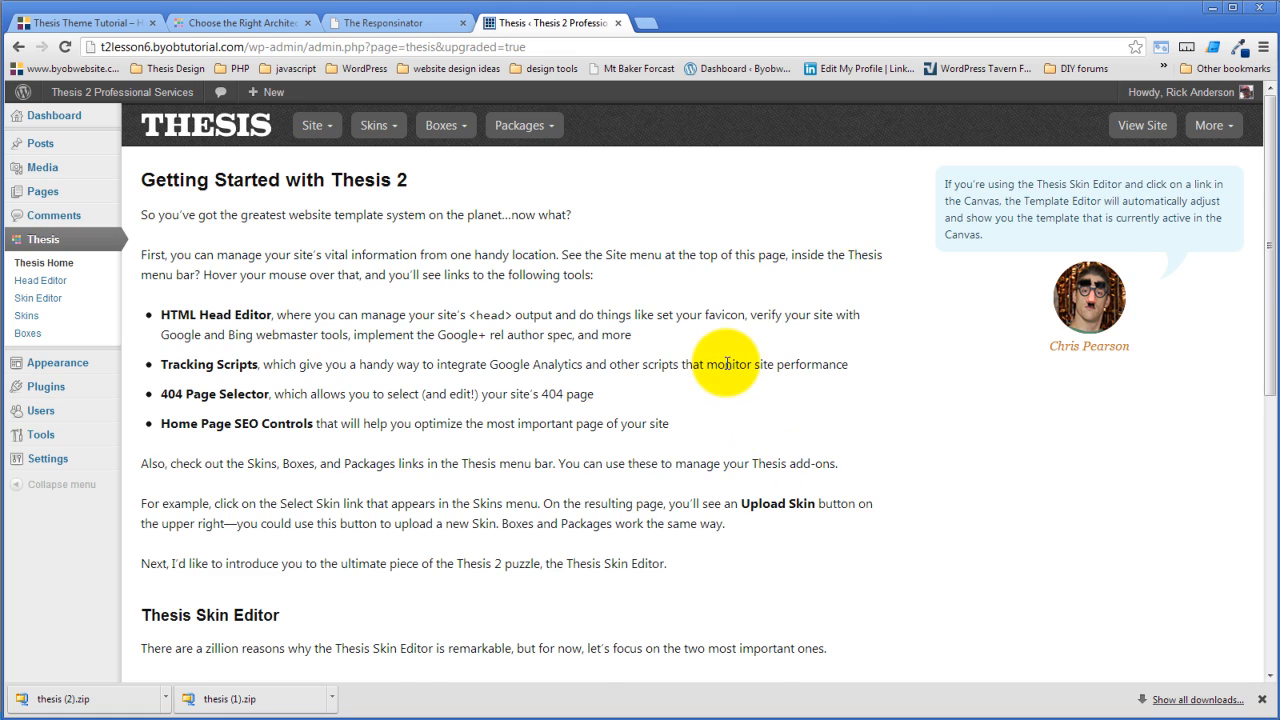
scroll(726, 363, down, 3)
scroll(726, 368, up, 3)
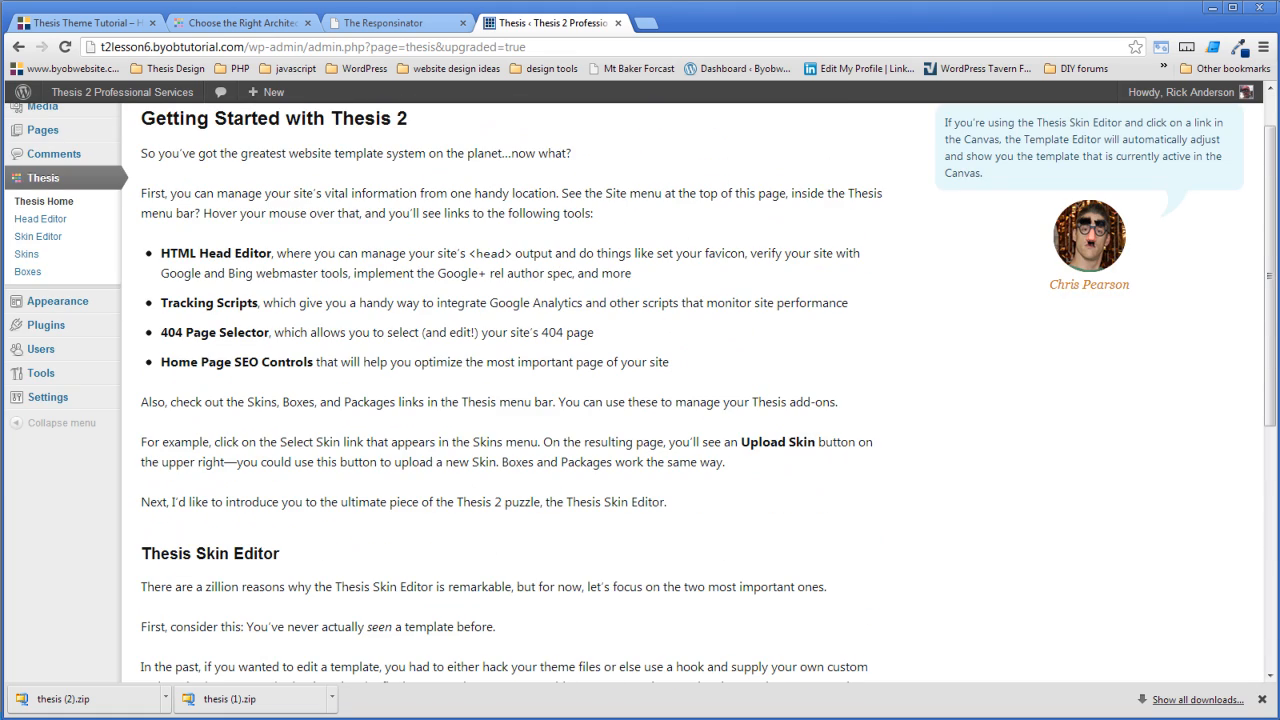
click(1261, 699)
scroll(420, 450, up, 1)
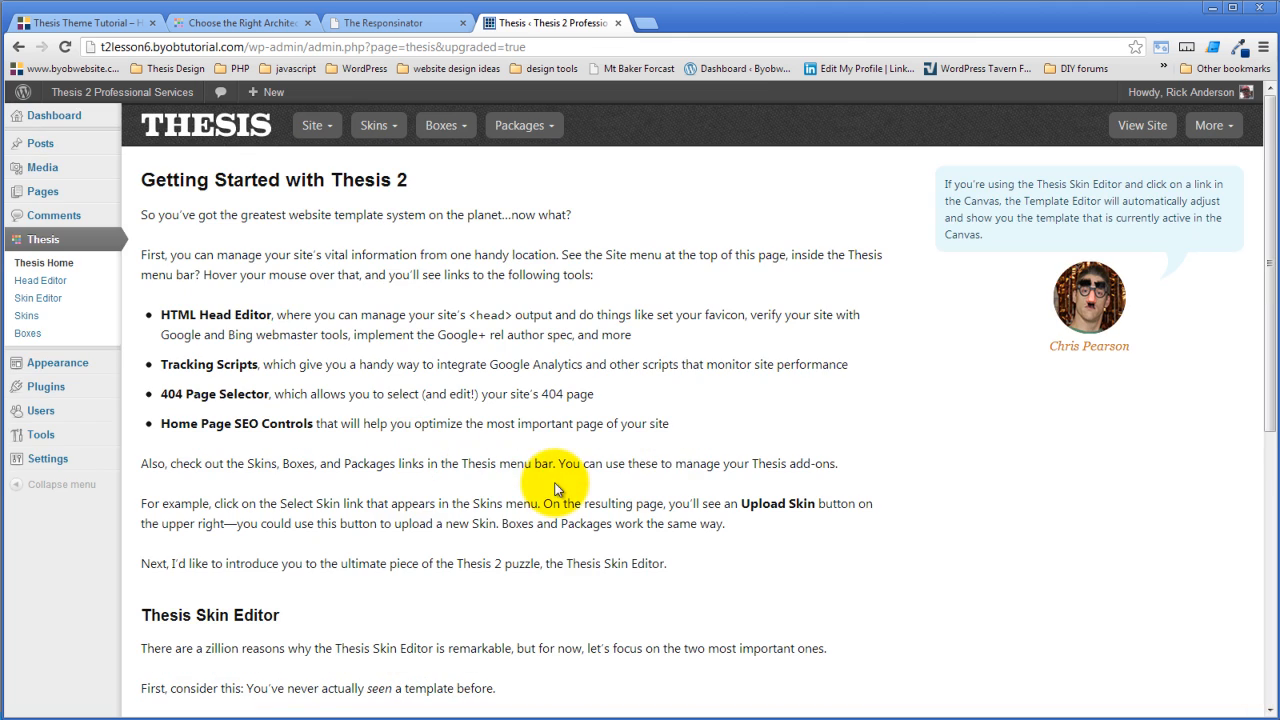
Open the site's front end in a new tab to examine how it looks with Thesis active
right_click(1132, 138)
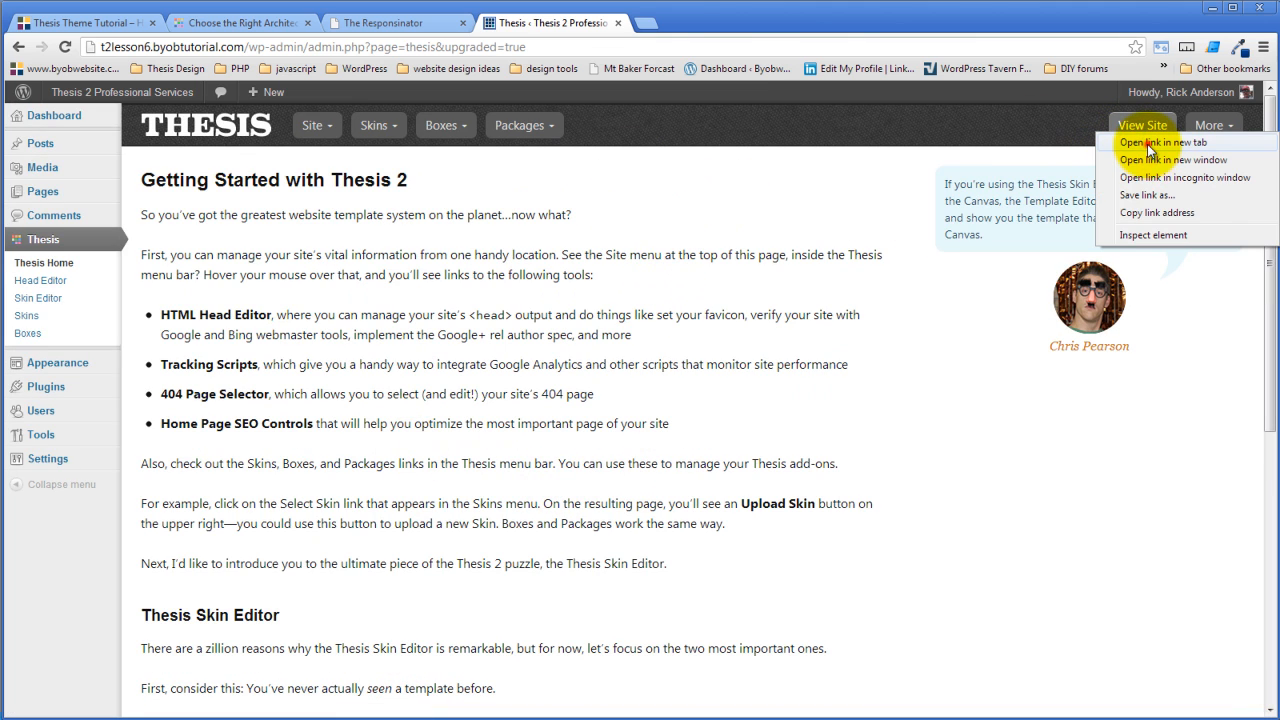
click(1149, 146)
click(684, 29)
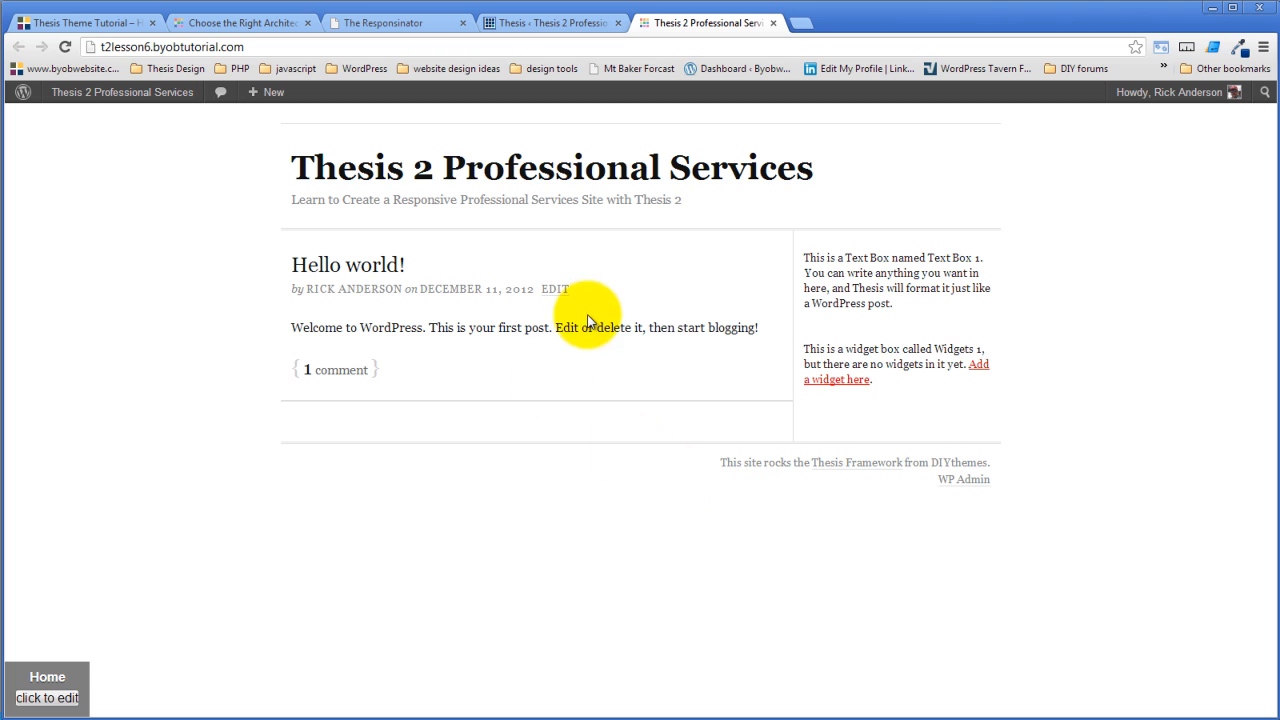
Return to the WordPress dashboard and open Thesis Home to read through the Getting Started with Thesis 2 guide
click(563, 24)
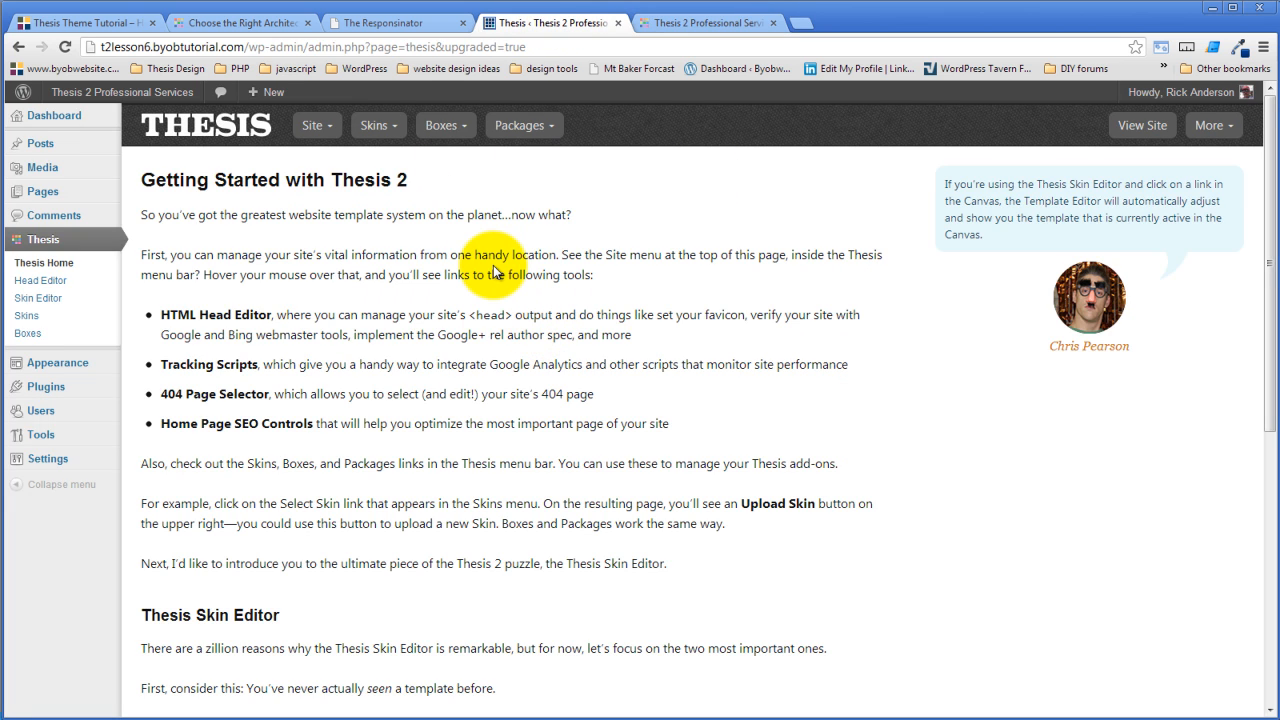
click(62, 115)
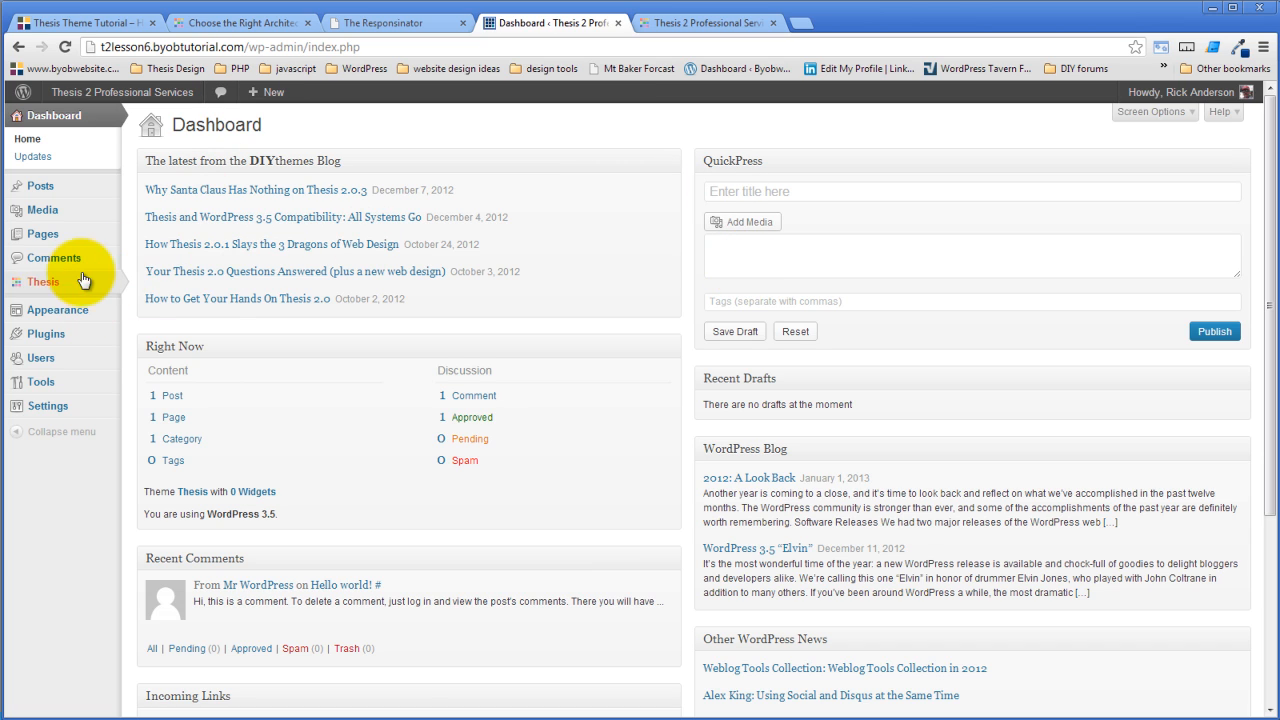
mouse_move(60, 280)
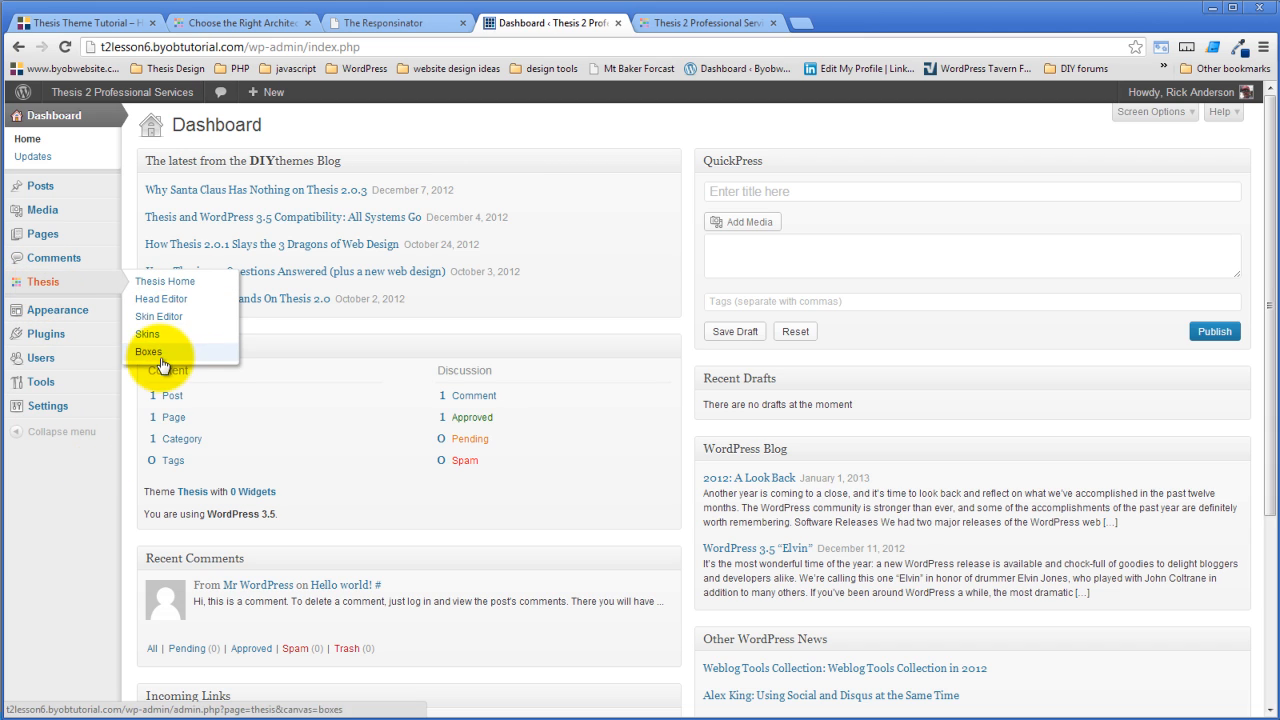
click(180, 286)
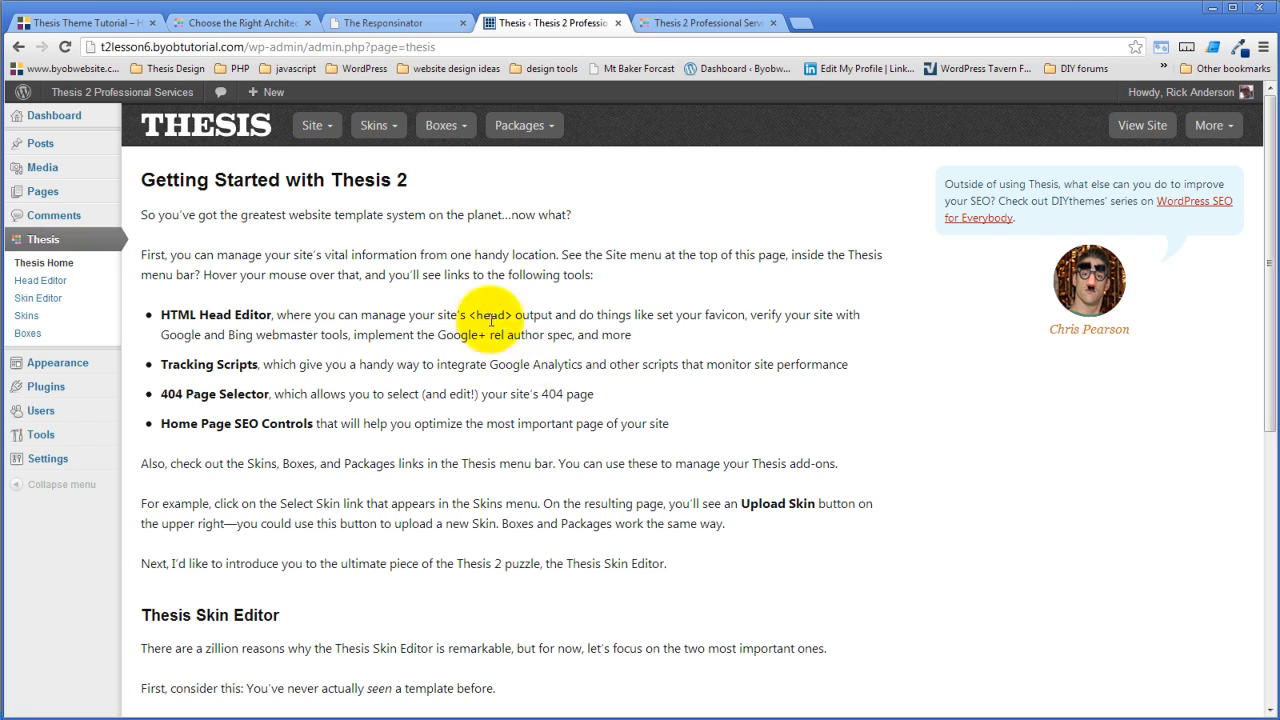
scroll(455, 280, down, 5)
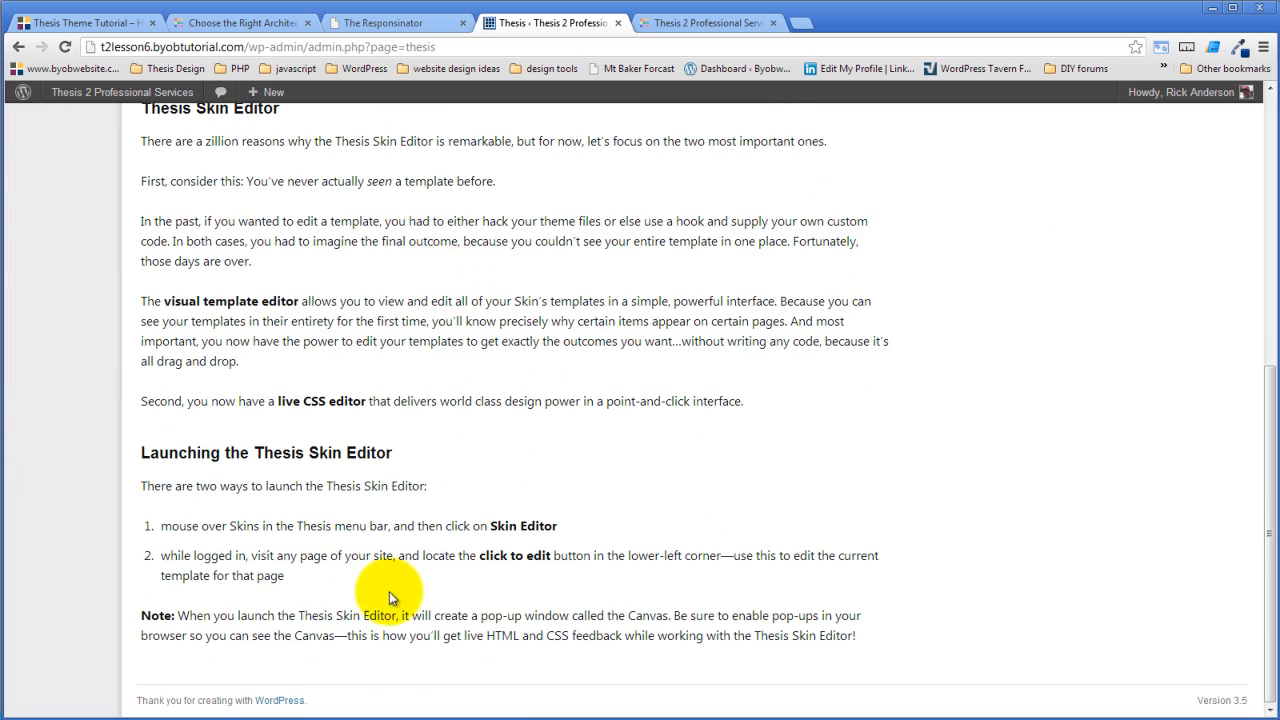
scroll(385, 595, up, 5)
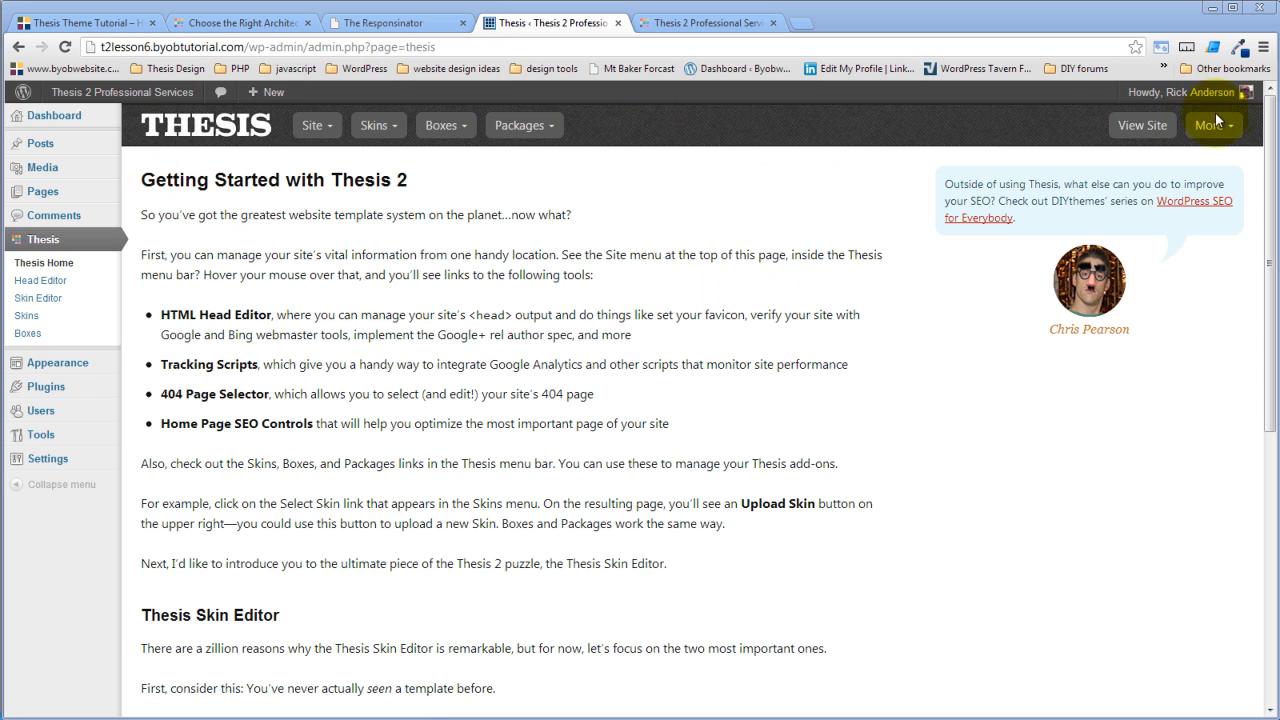
Examine the Site, Skins, Boxes, Packages and More options of Thesis, including its version entry
mouse_move(301, 114)
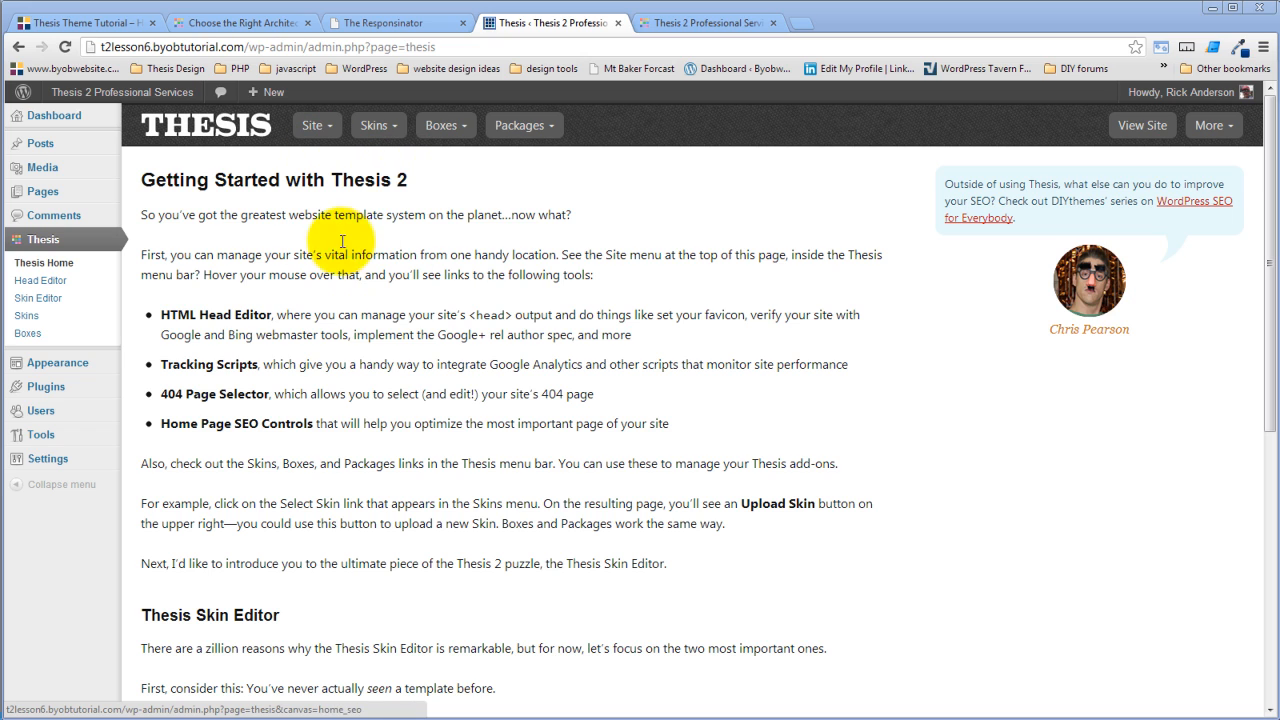
mouse_move(378, 135)
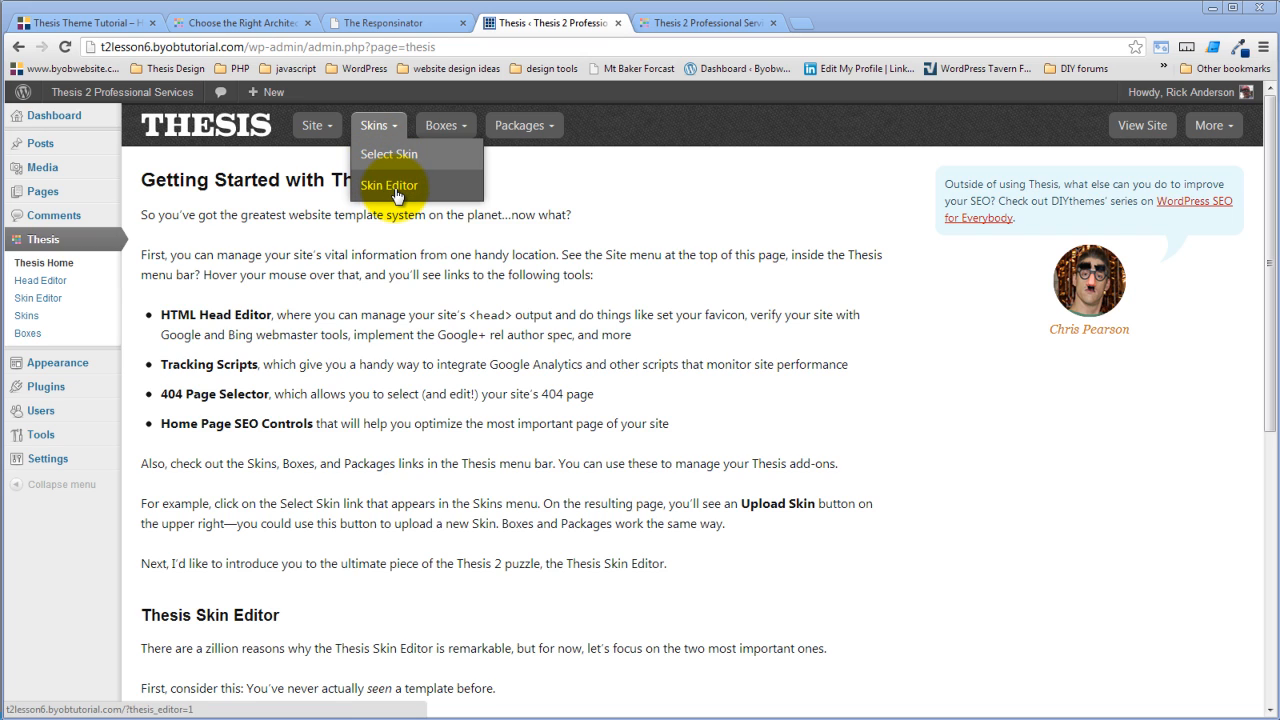
mouse_move(455, 132)
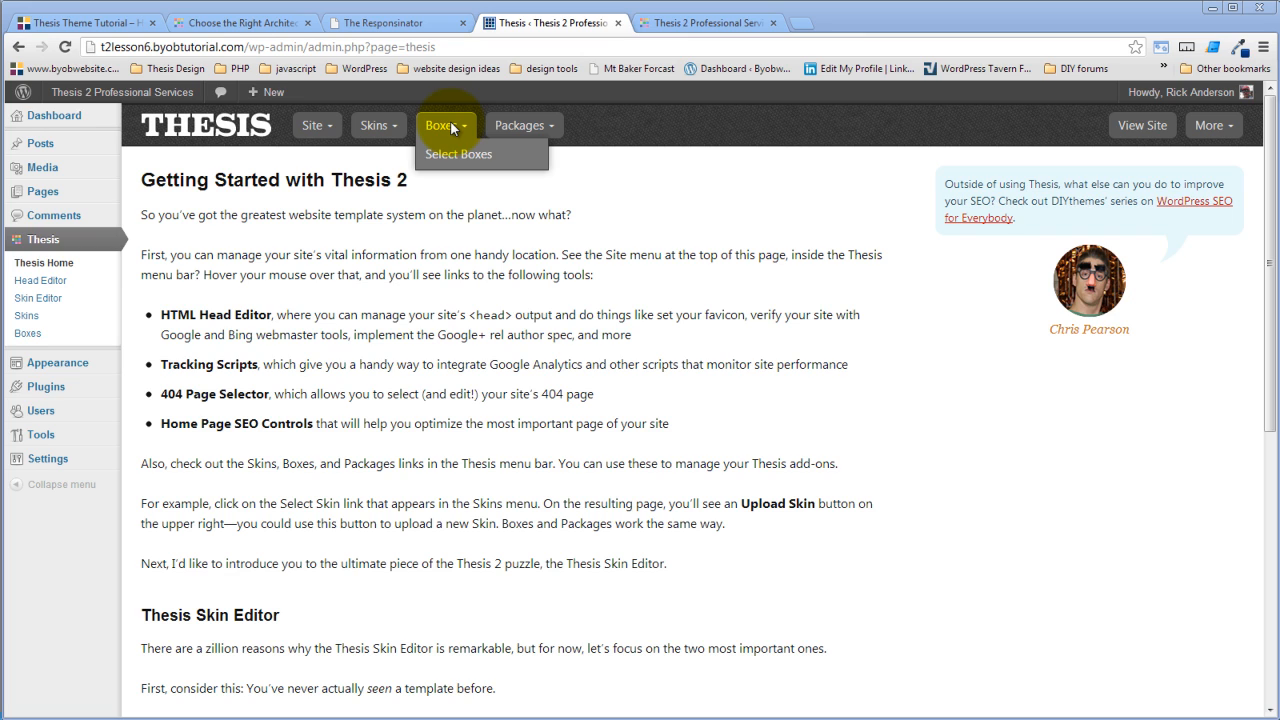
mouse_move(504, 130)
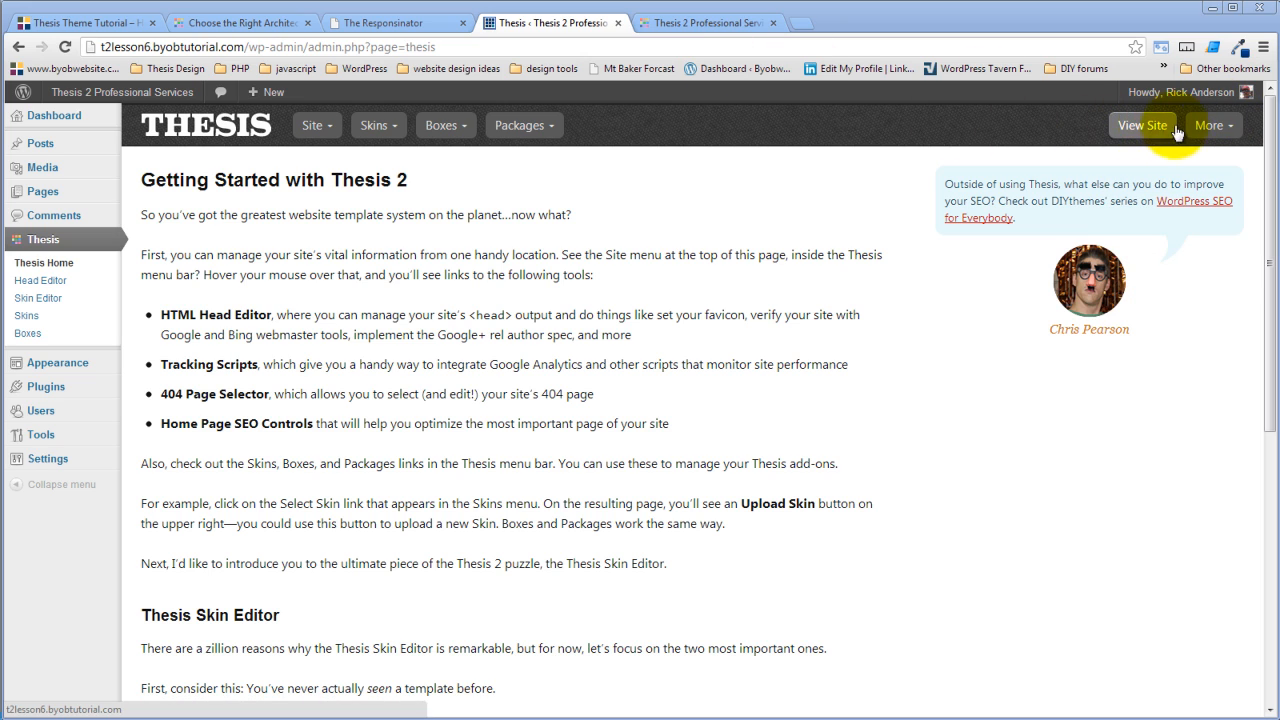
mouse_move(1228, 125)
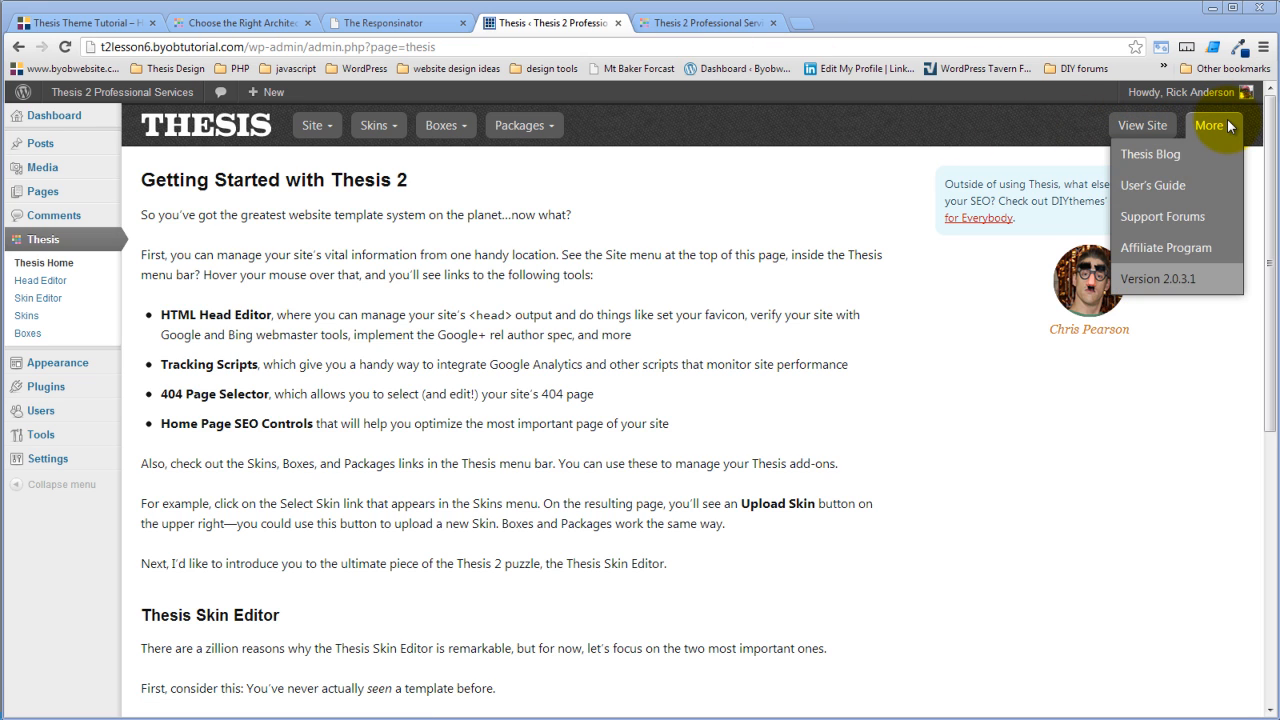
click(1208, 280)
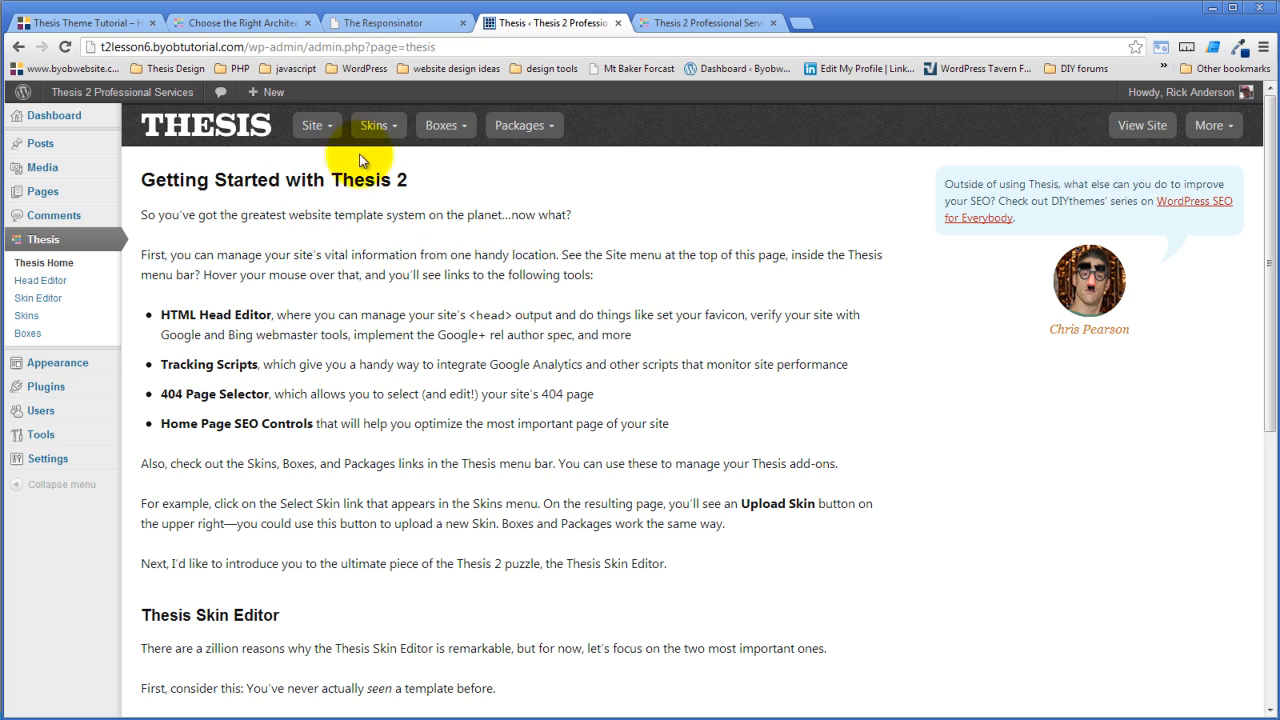
Open the Thesis HTML Head Editor and review the boxes in the Head area
mouse_move(313, 124)
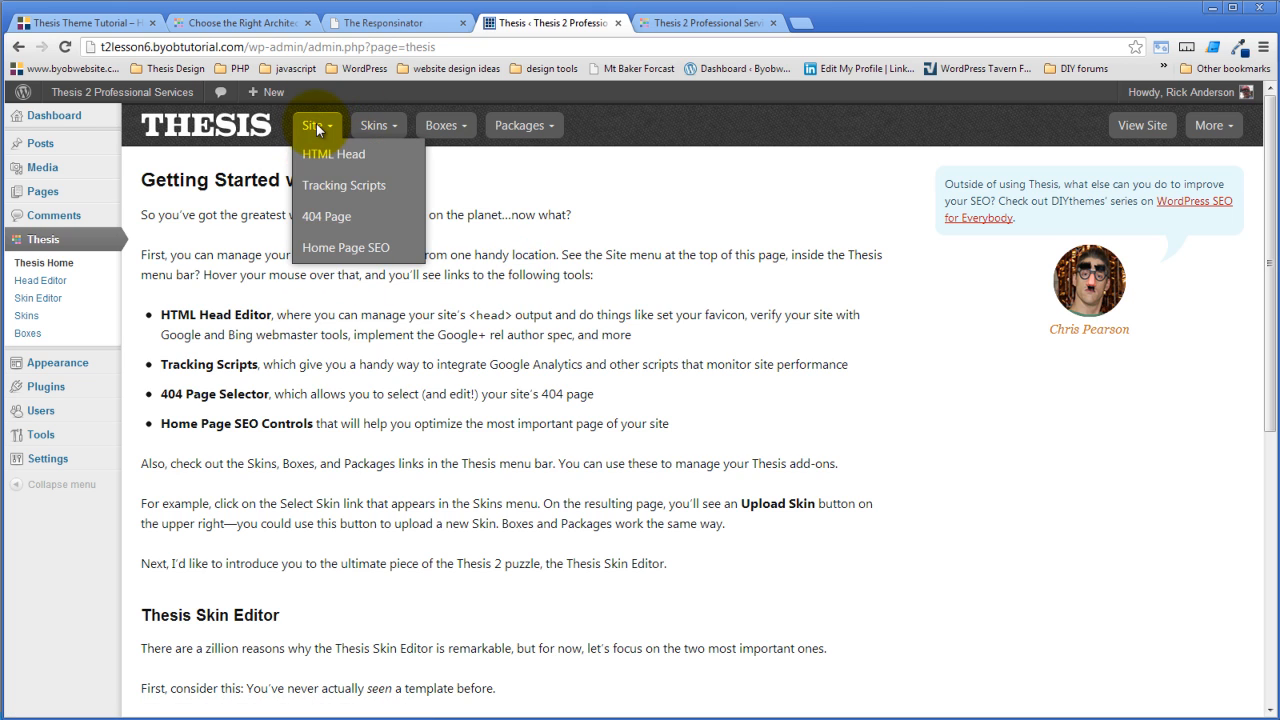
click(320, 149)
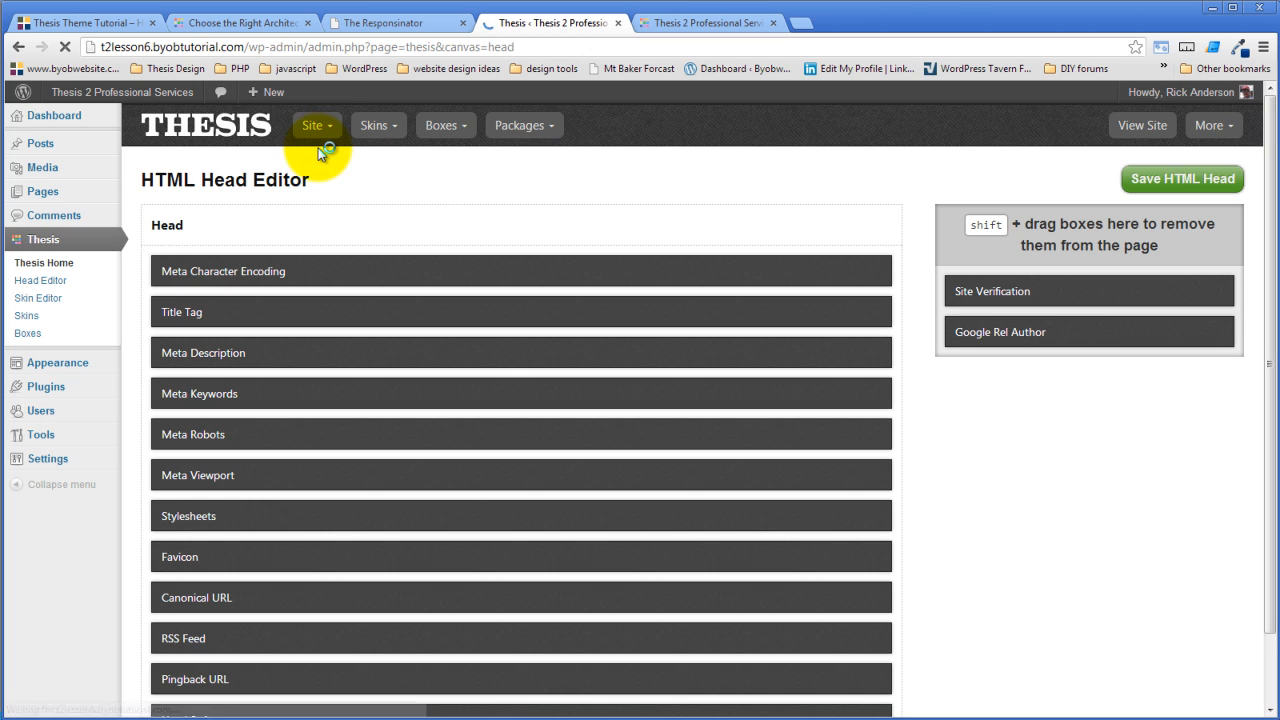
scroll(694, 194, down, 1)
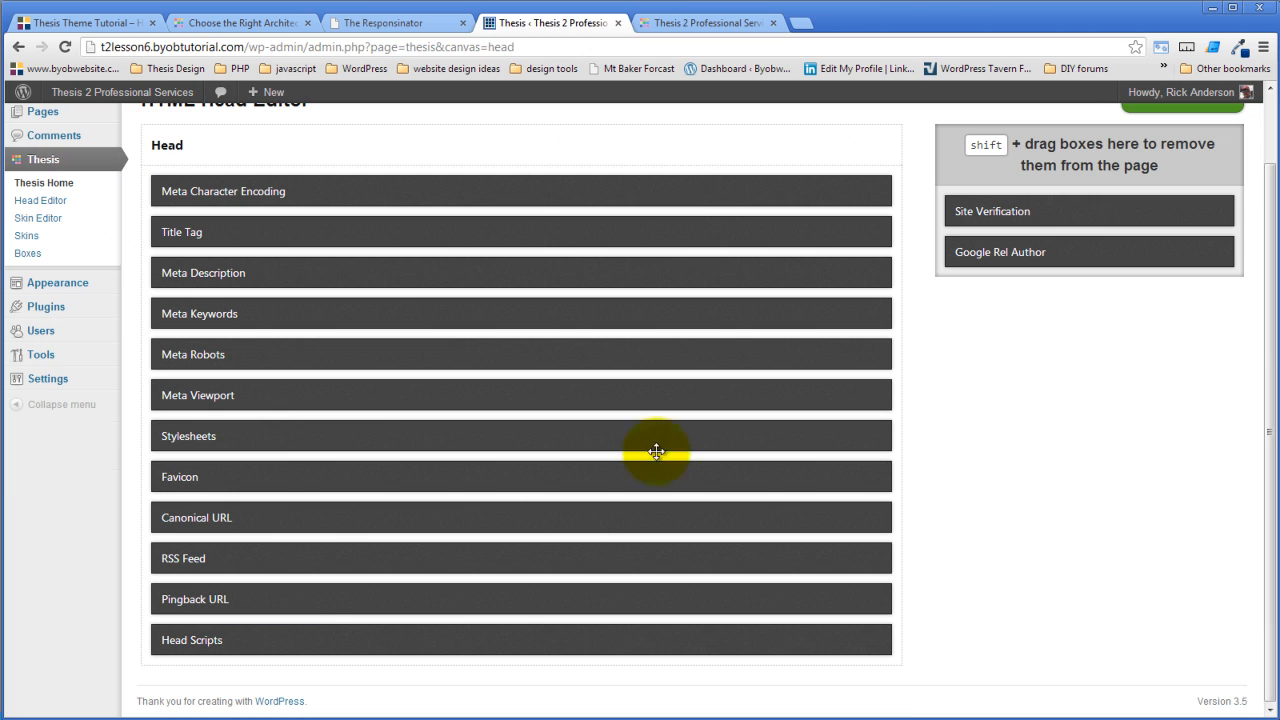
mouse_move(516, 235)
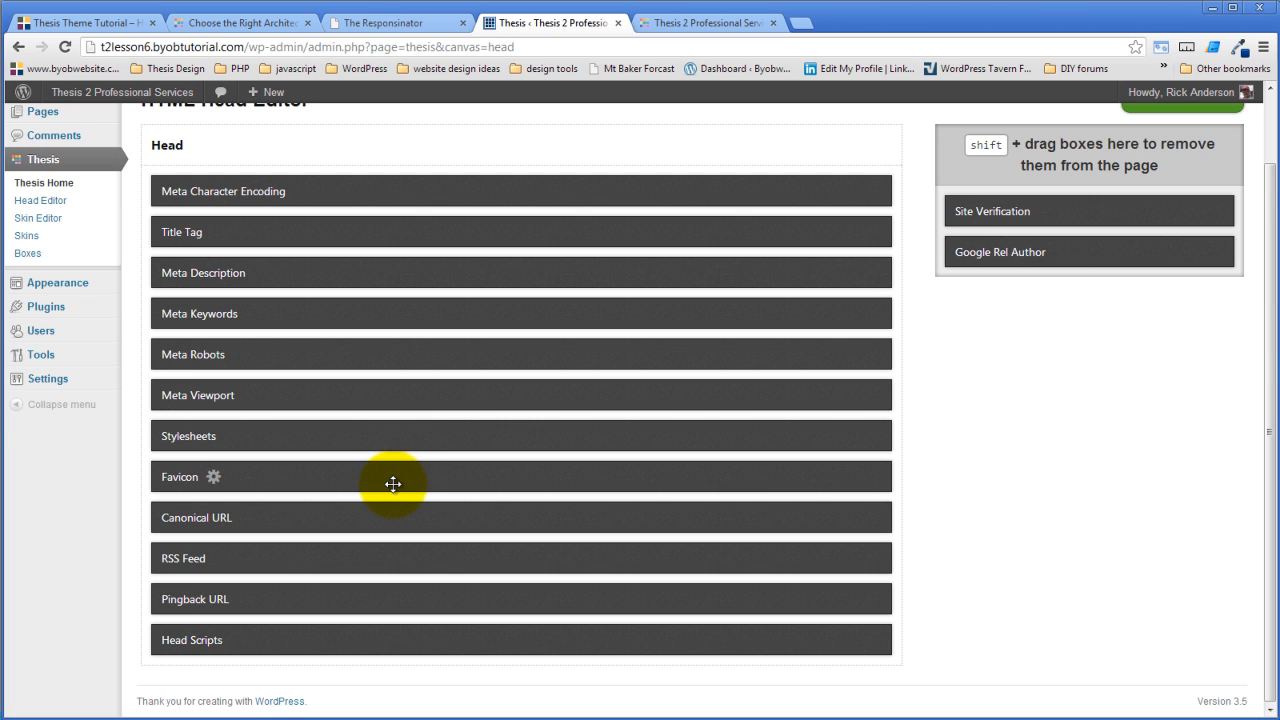
scroll(393, 484, up, 1)
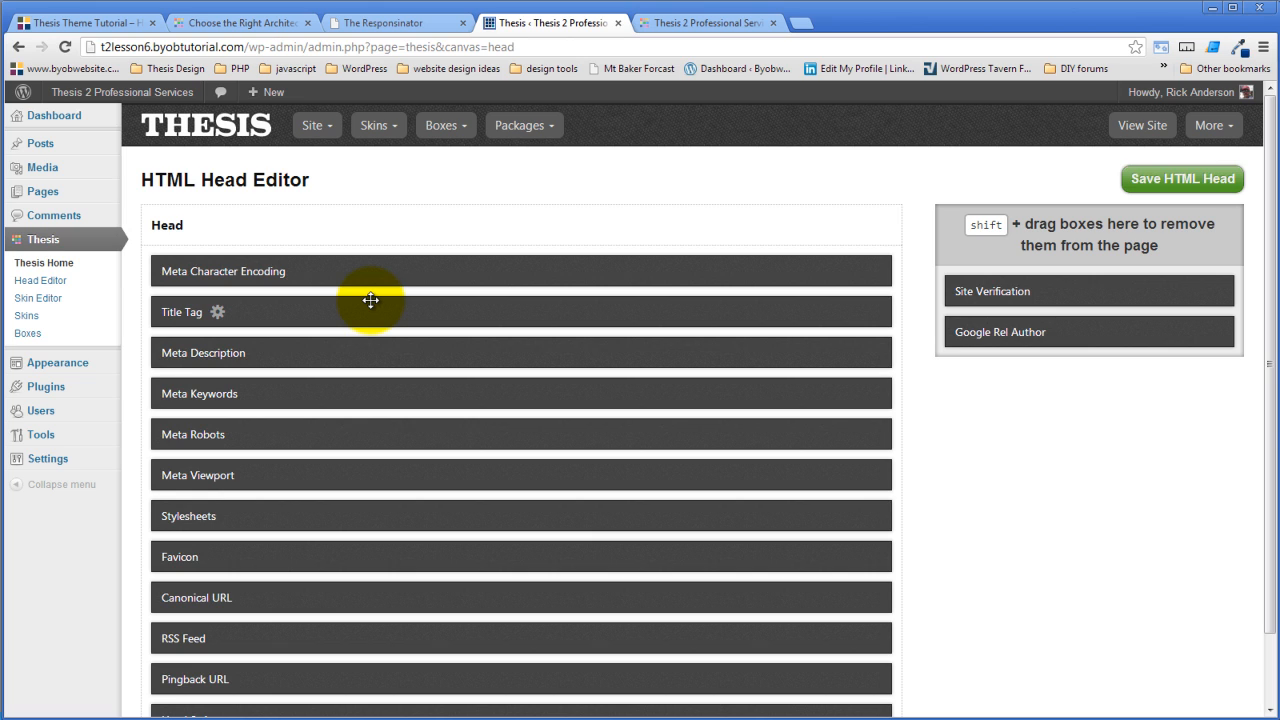
scroll(370, 300, down, 1)
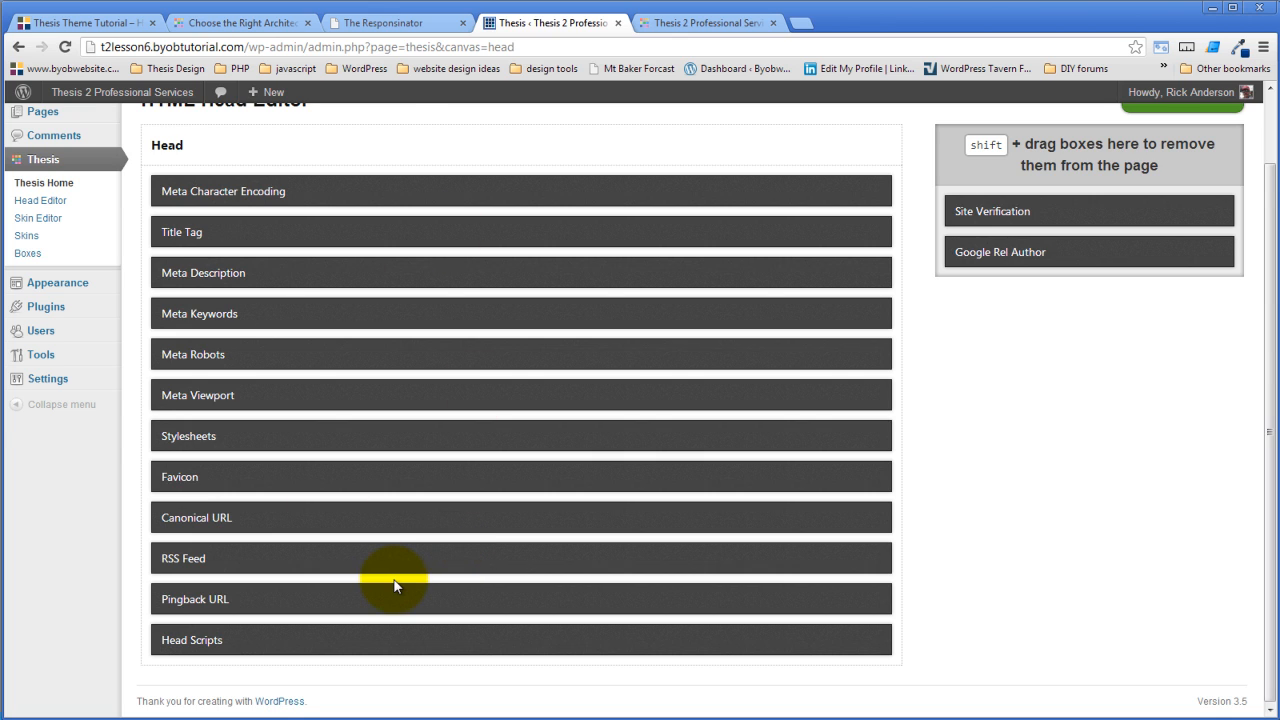
scroll(395, 587, up, 1)
View the Thesis Tracking Scripts settings and the 404 Page settings, including the list for designating a 404 page
mouse_move(309, 120)
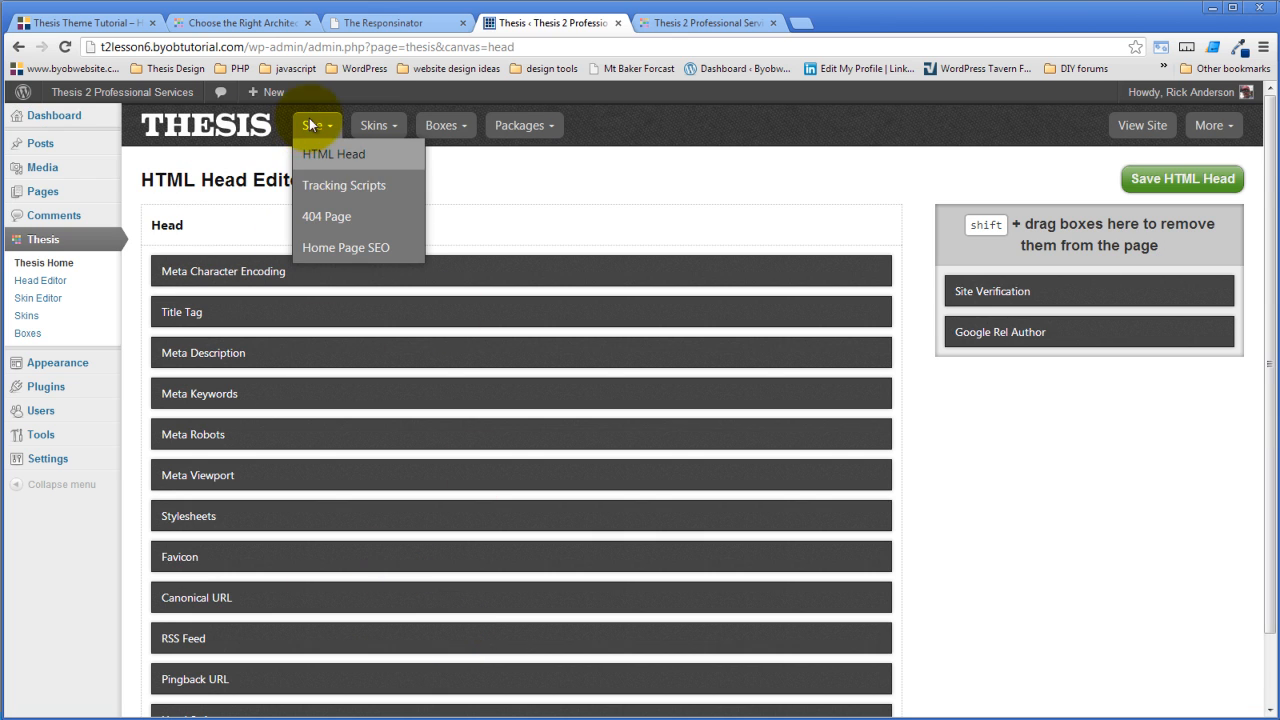
click(318, 188)
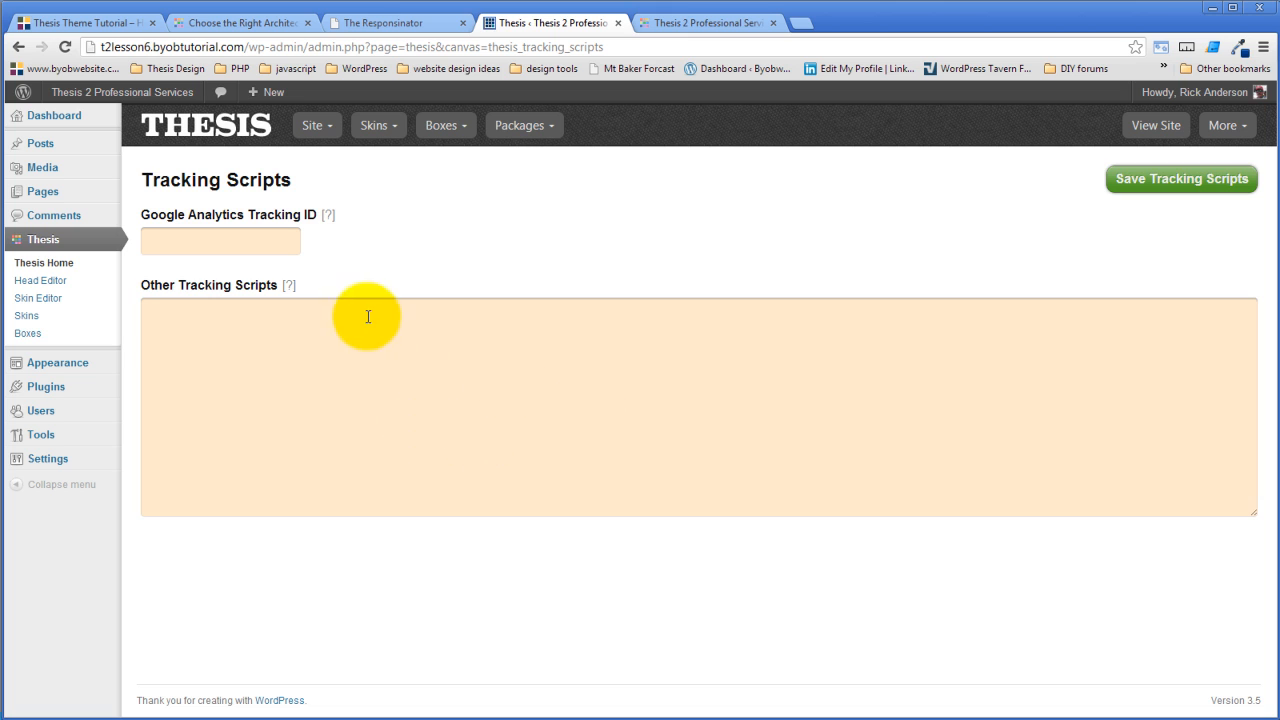
mouse_move(308, 126)
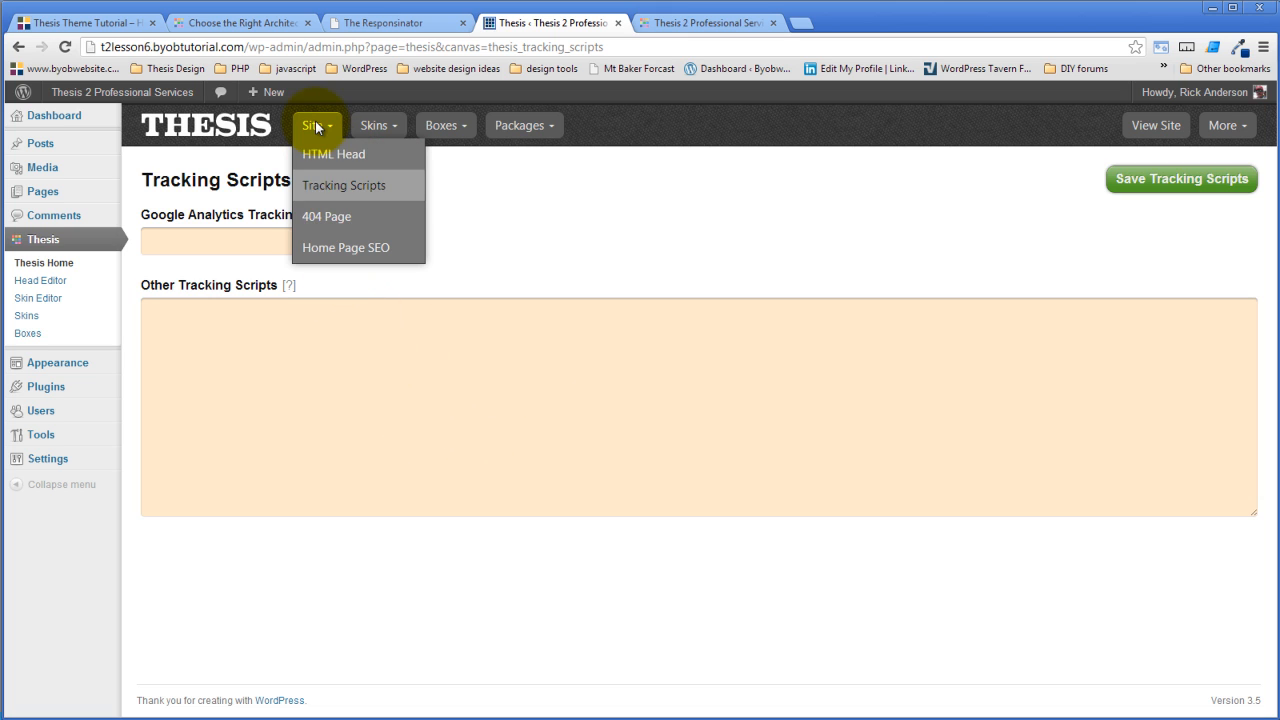
click(328, 222)
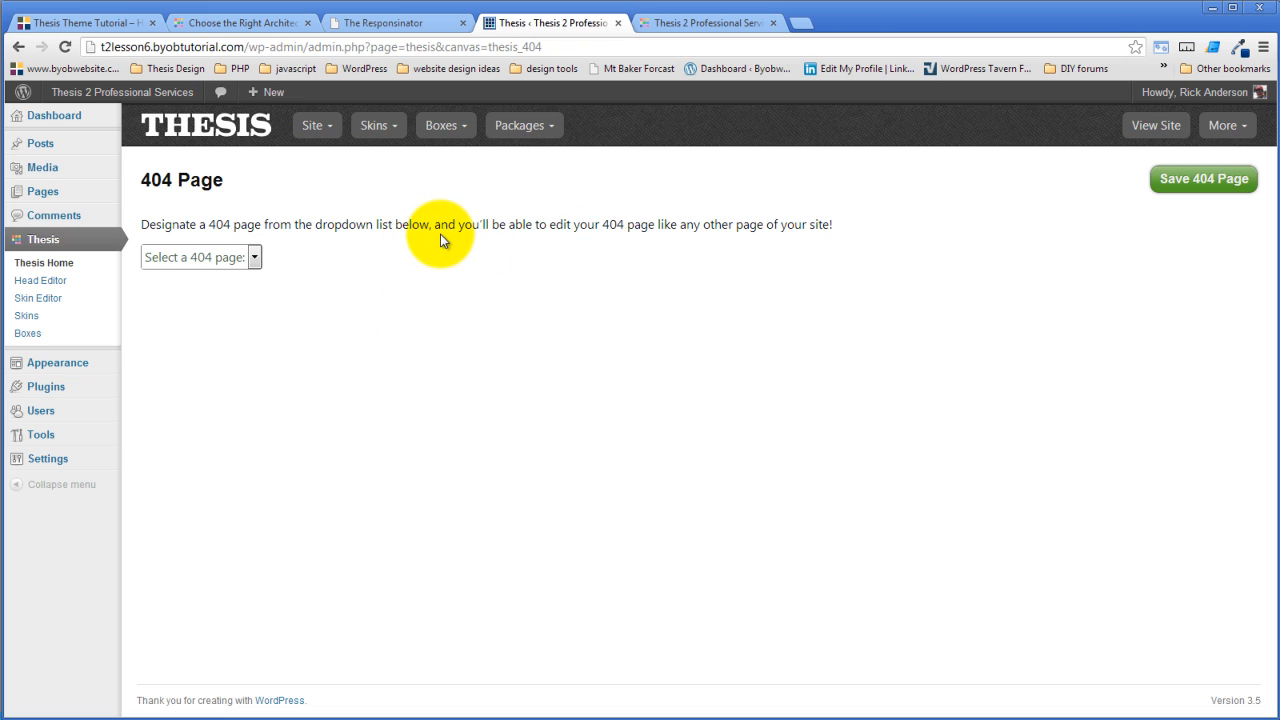
click(254, 257)
click(336, 259)
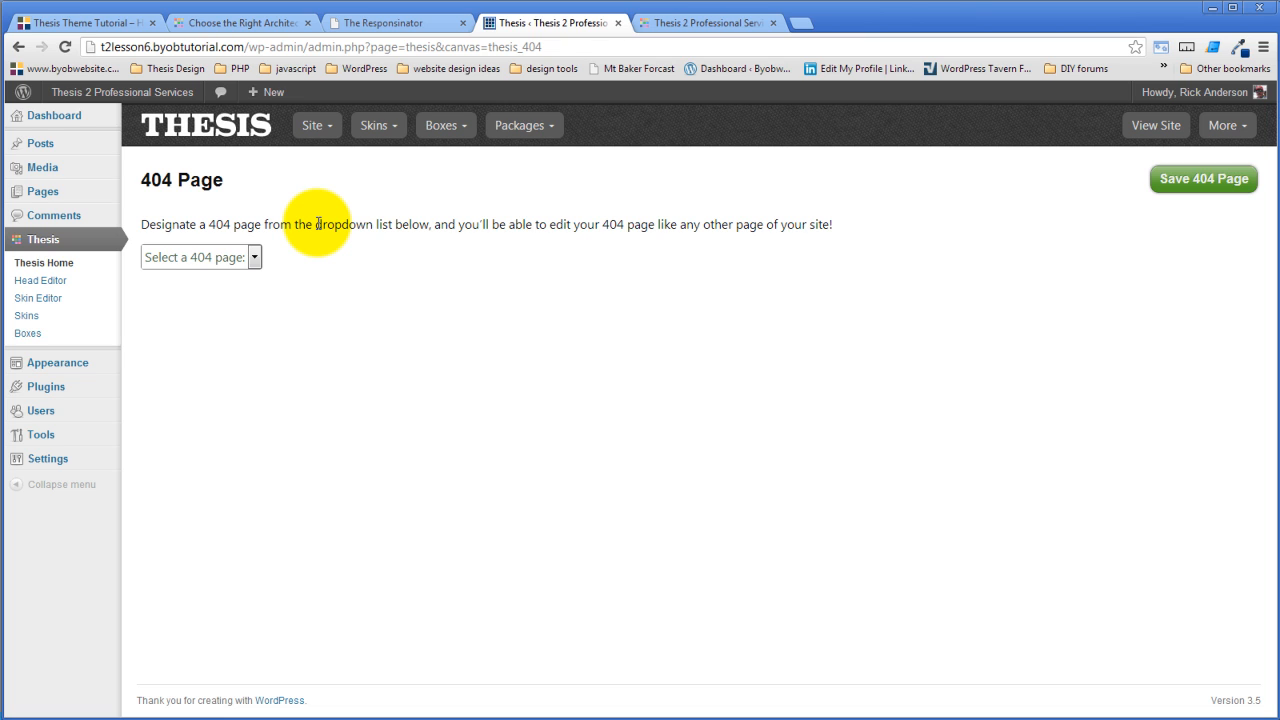
Open the Home Page SEO settings and review the title, description, keywords and robots options
mouse_move(312, 124)
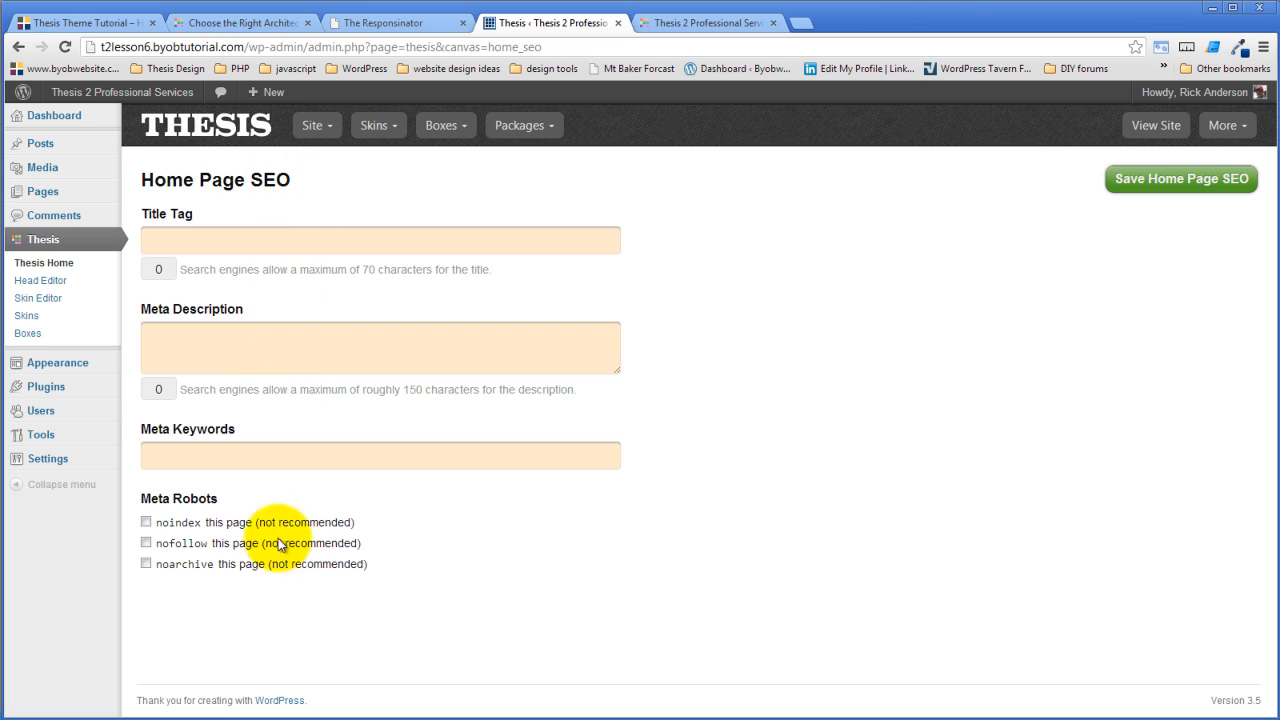
Review the current and installed skins, look into the Skin Editor, and return to Thesis Home
mouse_move(376, 124)
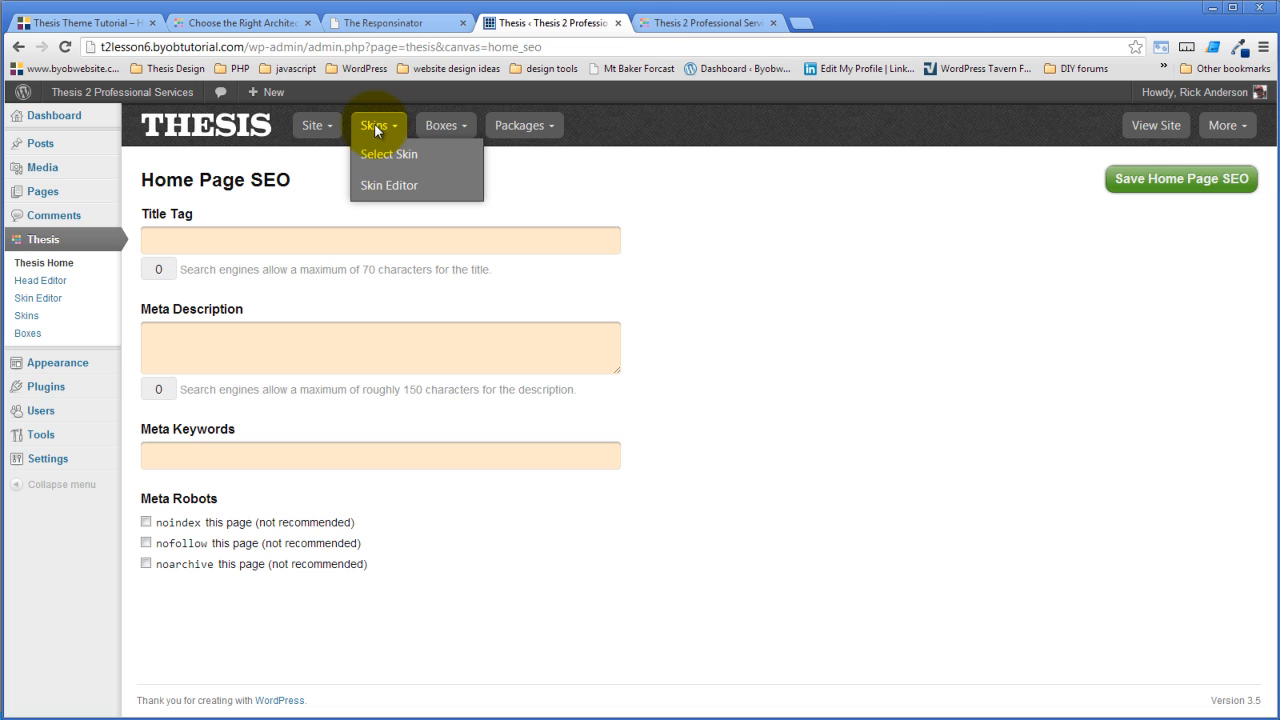
click(376, 157)
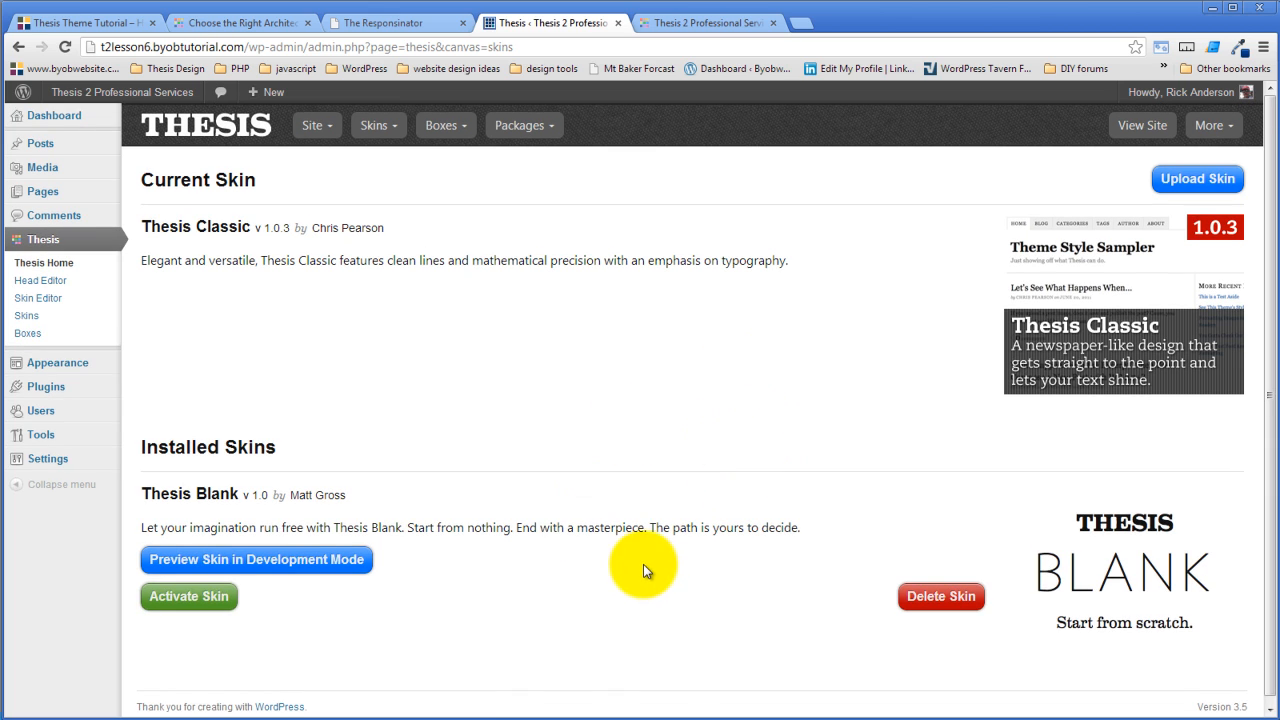
mouse_move(397, 117)
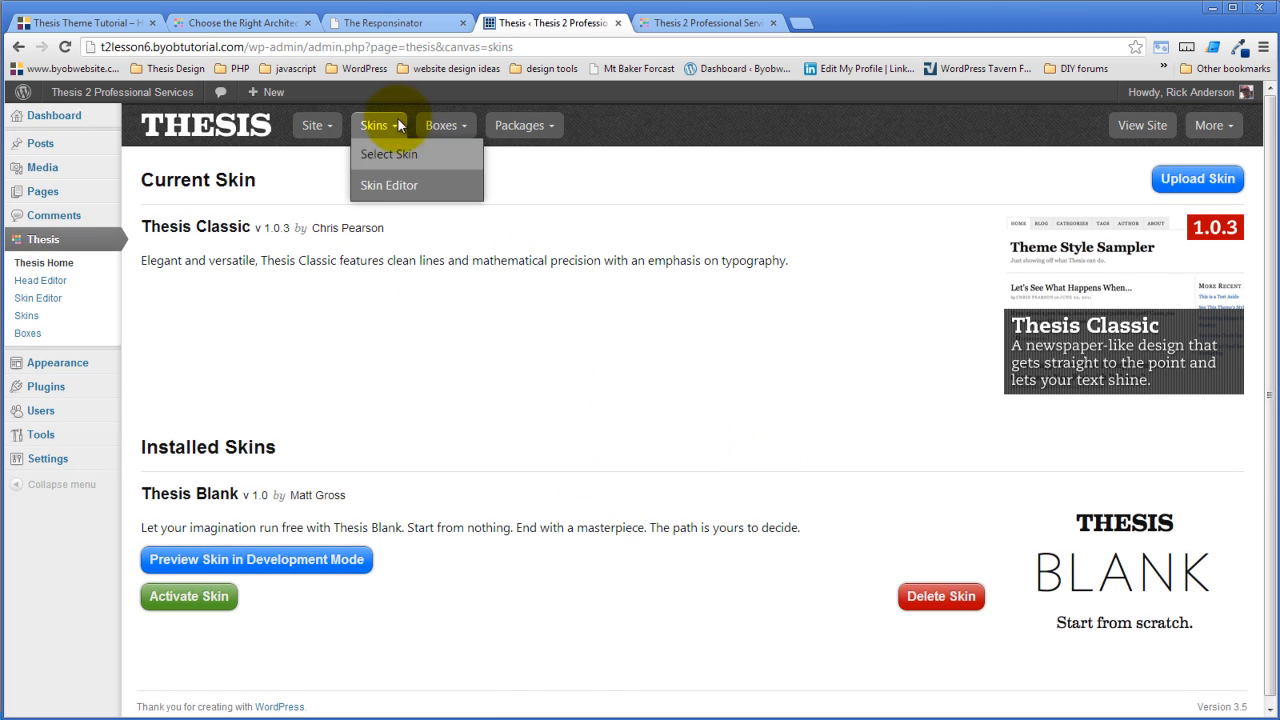
click(376, 184)
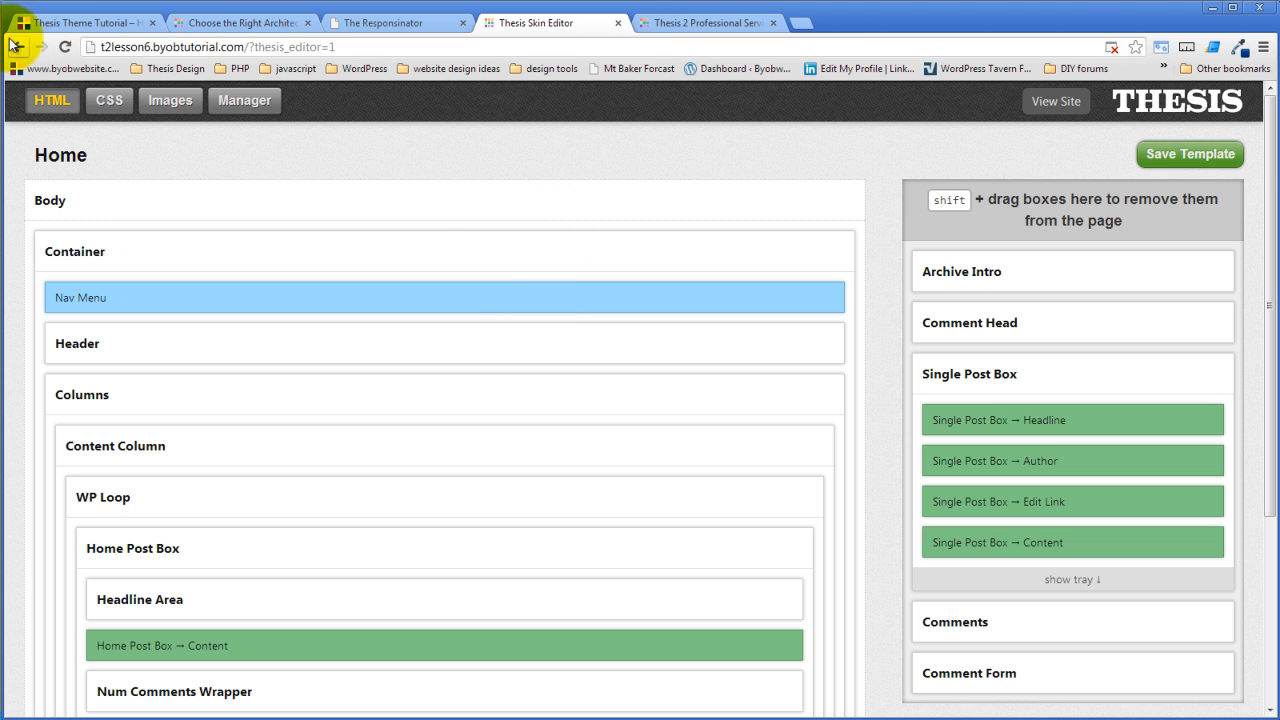
click(1208, 104)
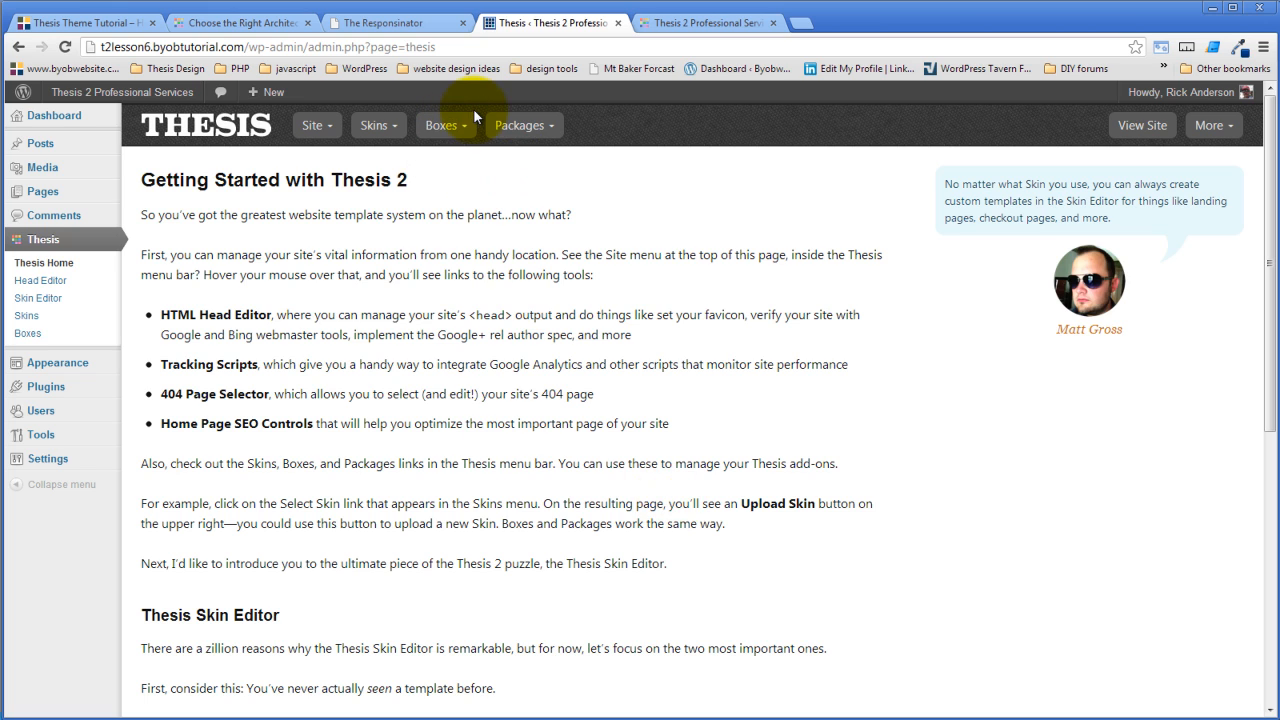
Review the Thesis Boxes page and the Thesis Packages page
mouse_move(445, 123)
click(447, 153)
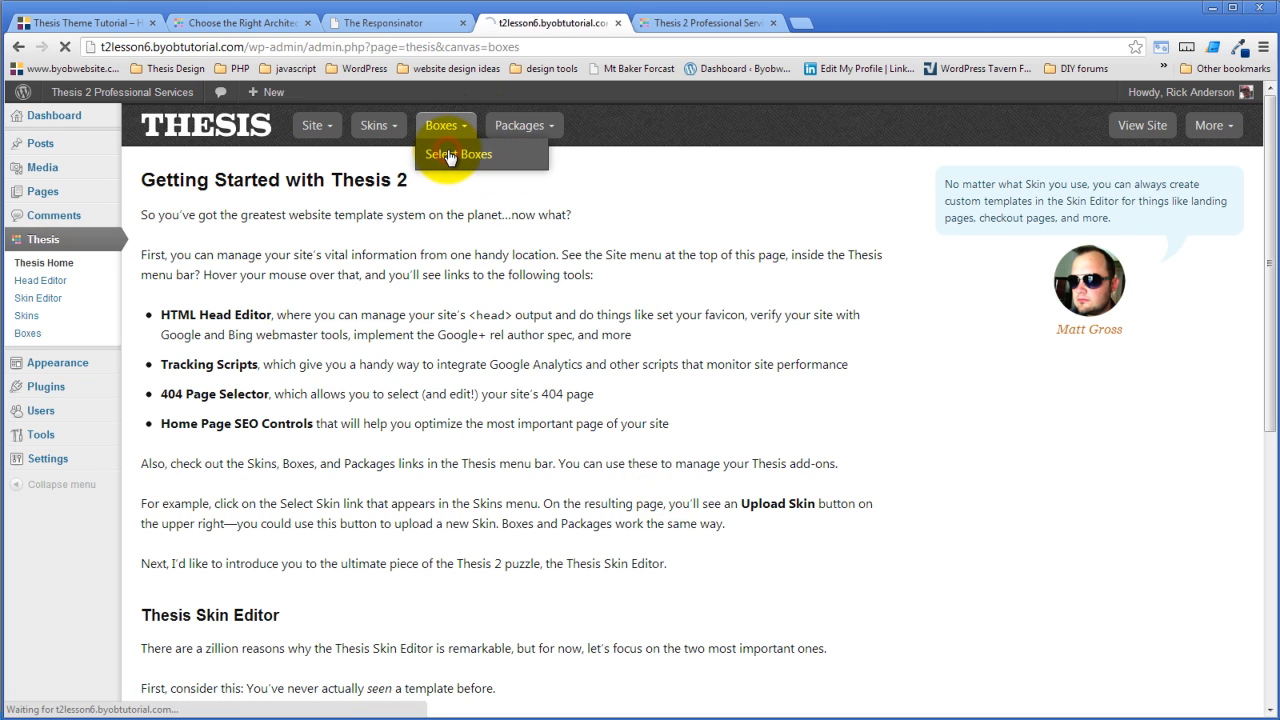
mouse_move(446, 125)
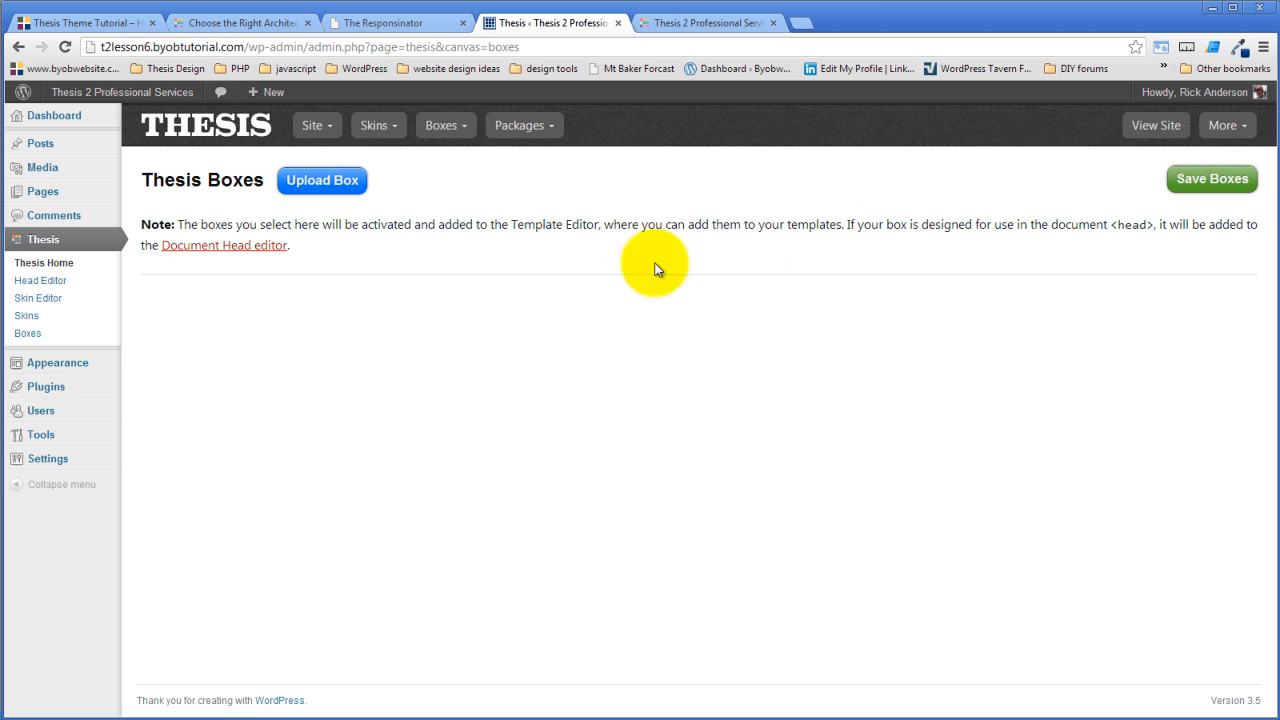
mouse_move(391, 126)
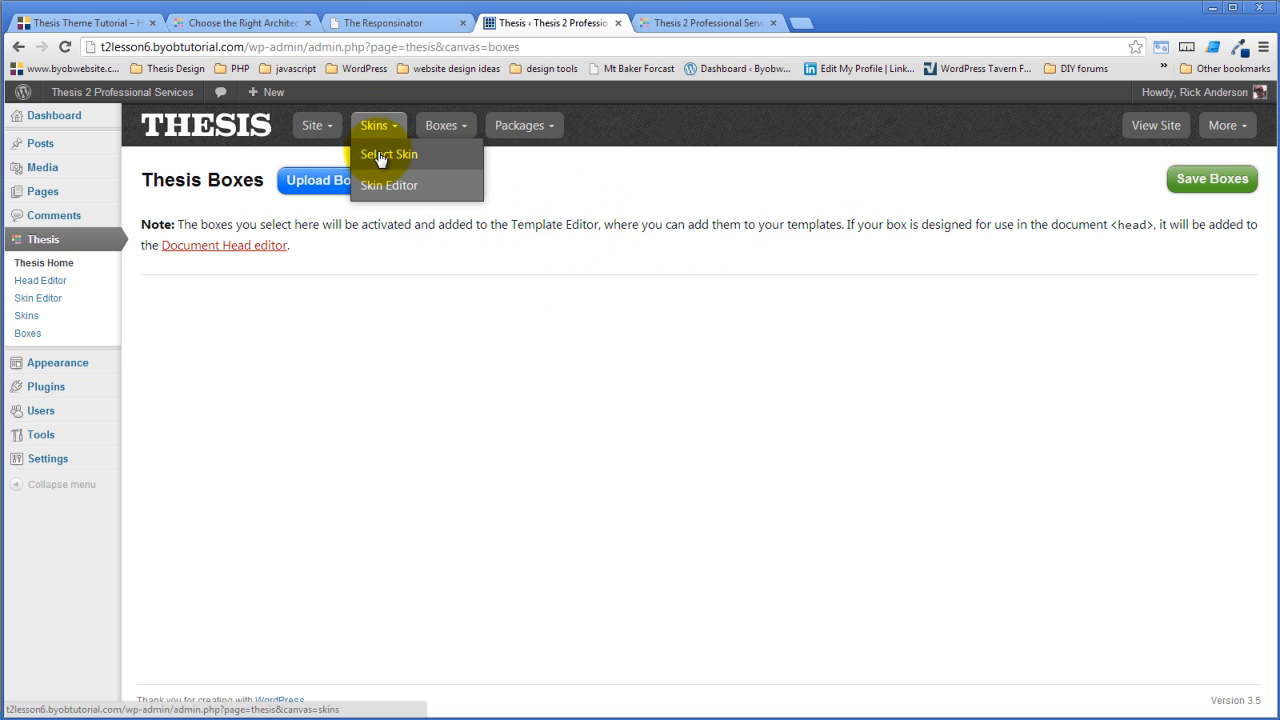
mouse_move(525, 124)
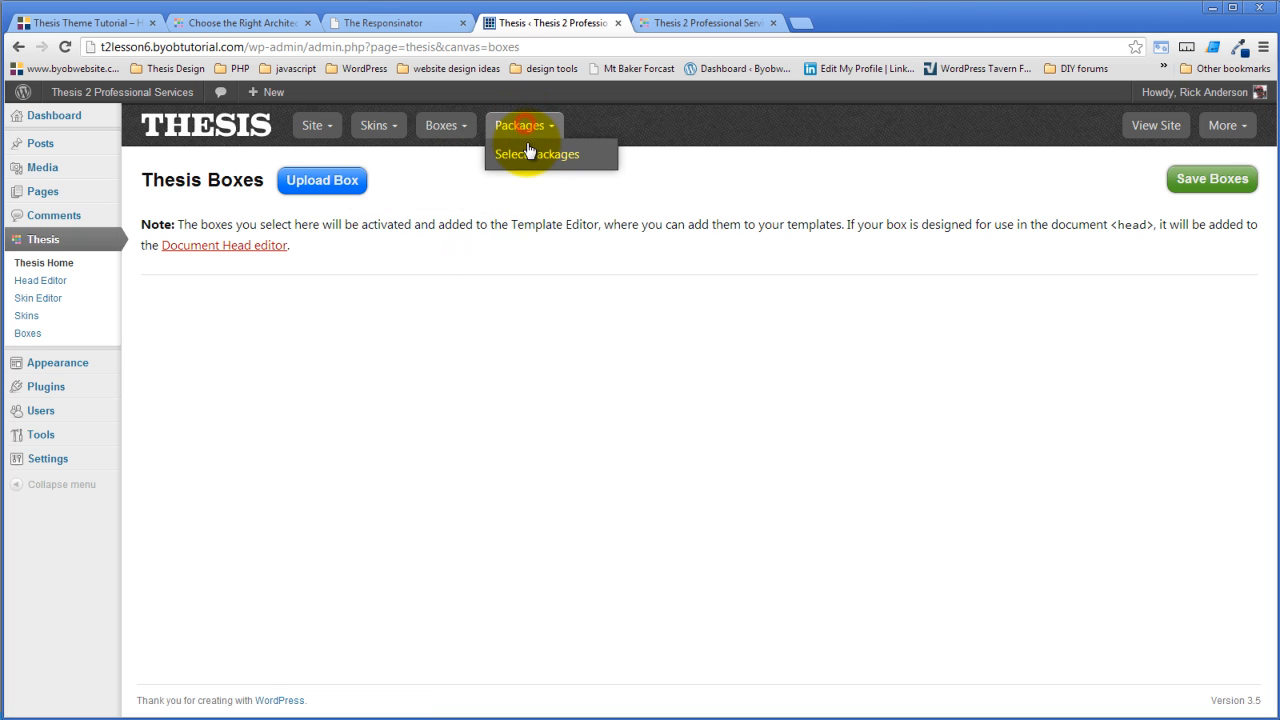
click(529, 152)
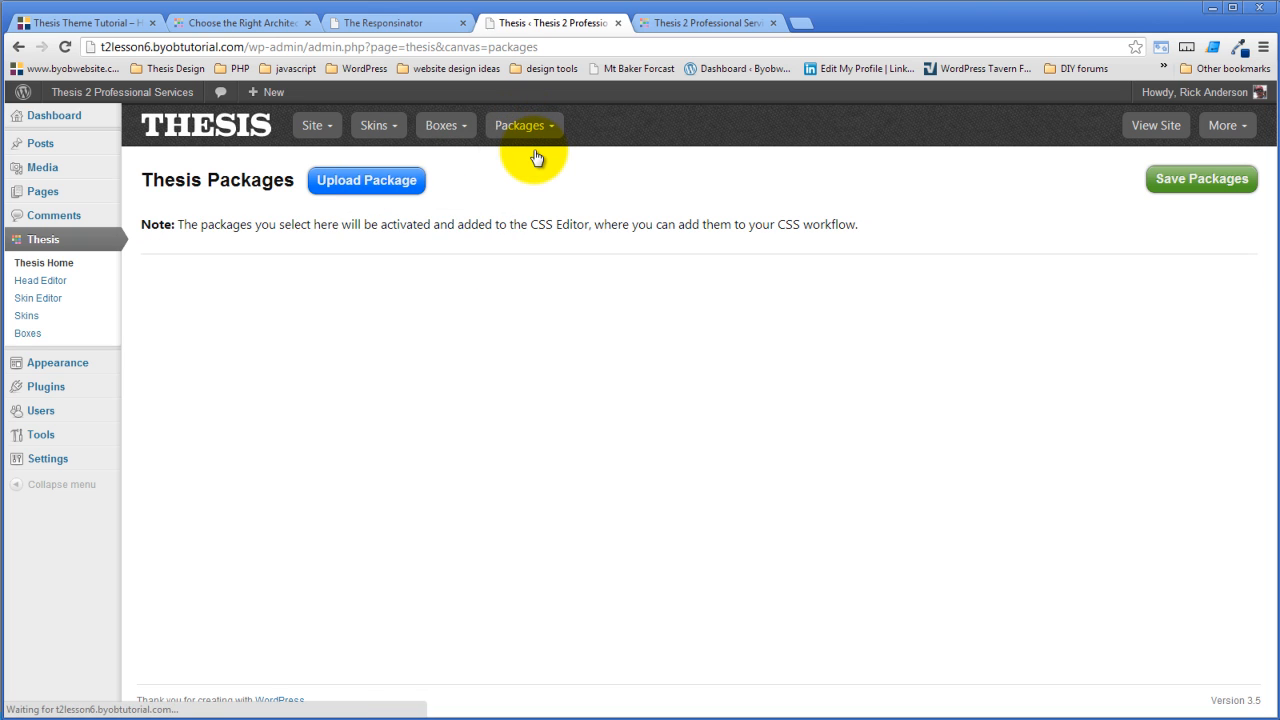
mouse_move(519, 138)
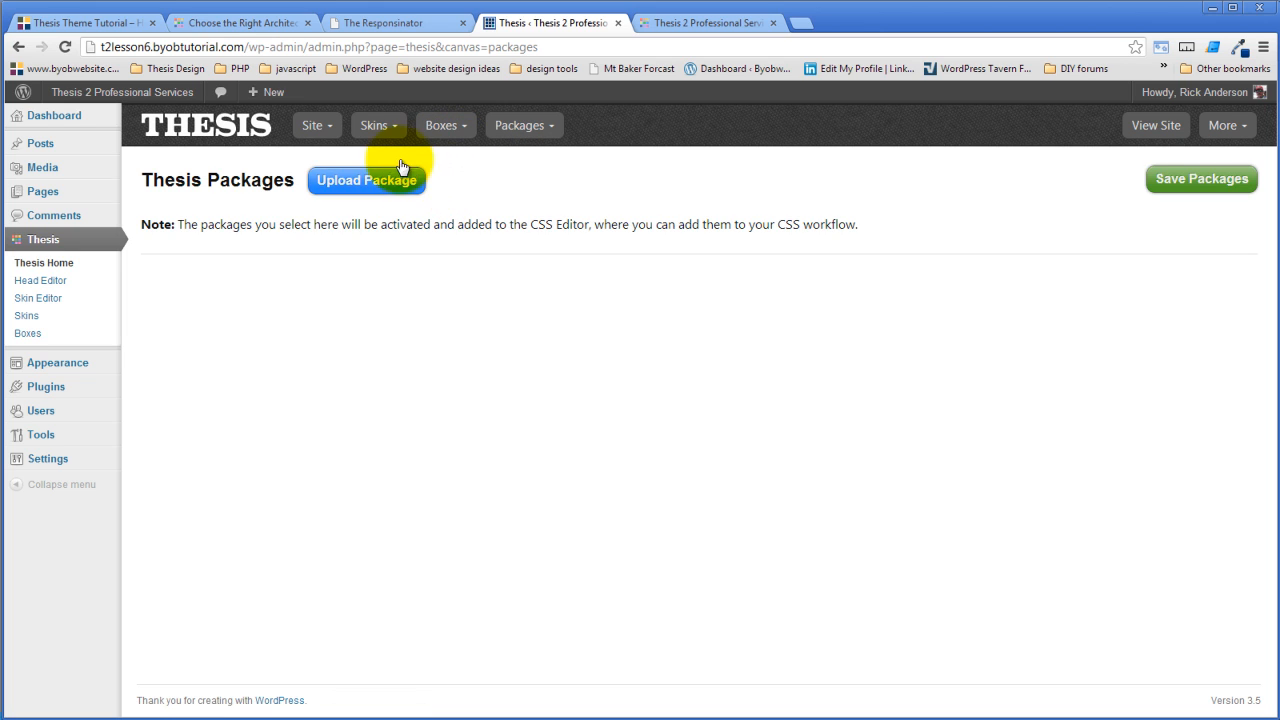
Open the Skin Editor, always allow pop-ups from t2lesson6.byobtutorial.com, and reload the page so the site preview window opens
mouse_move(385, 131)
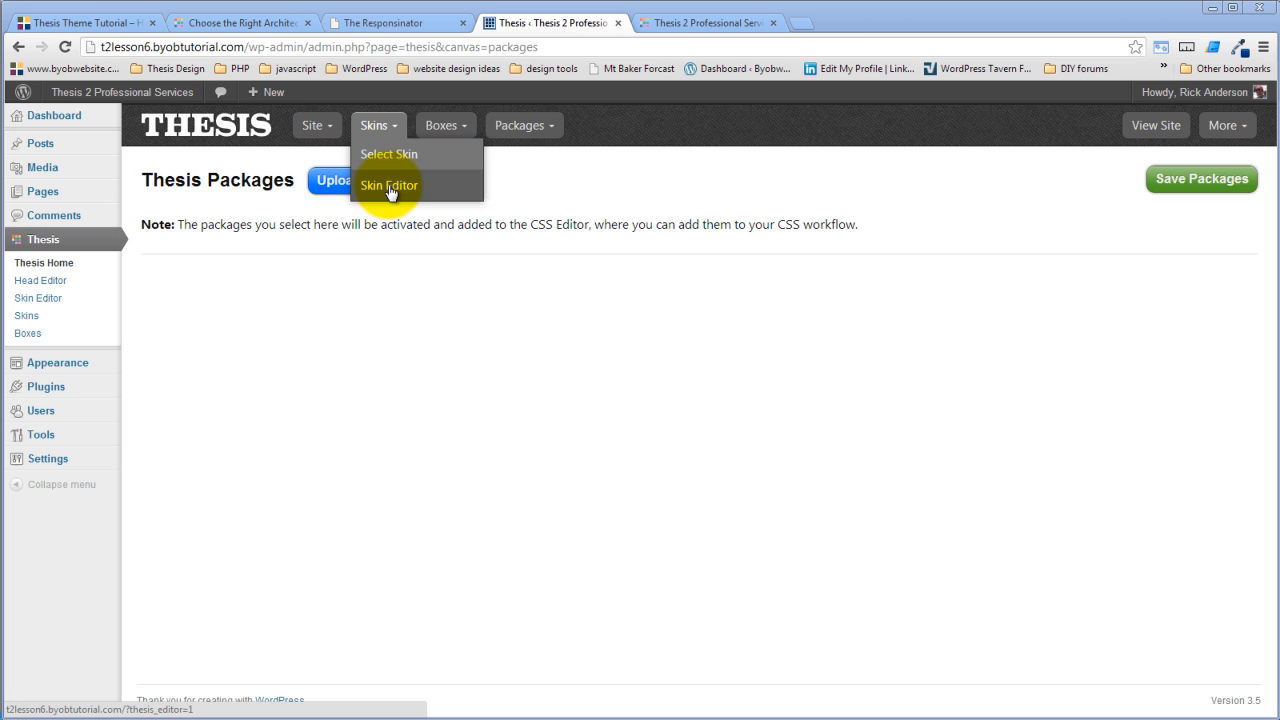
click(389, 188)
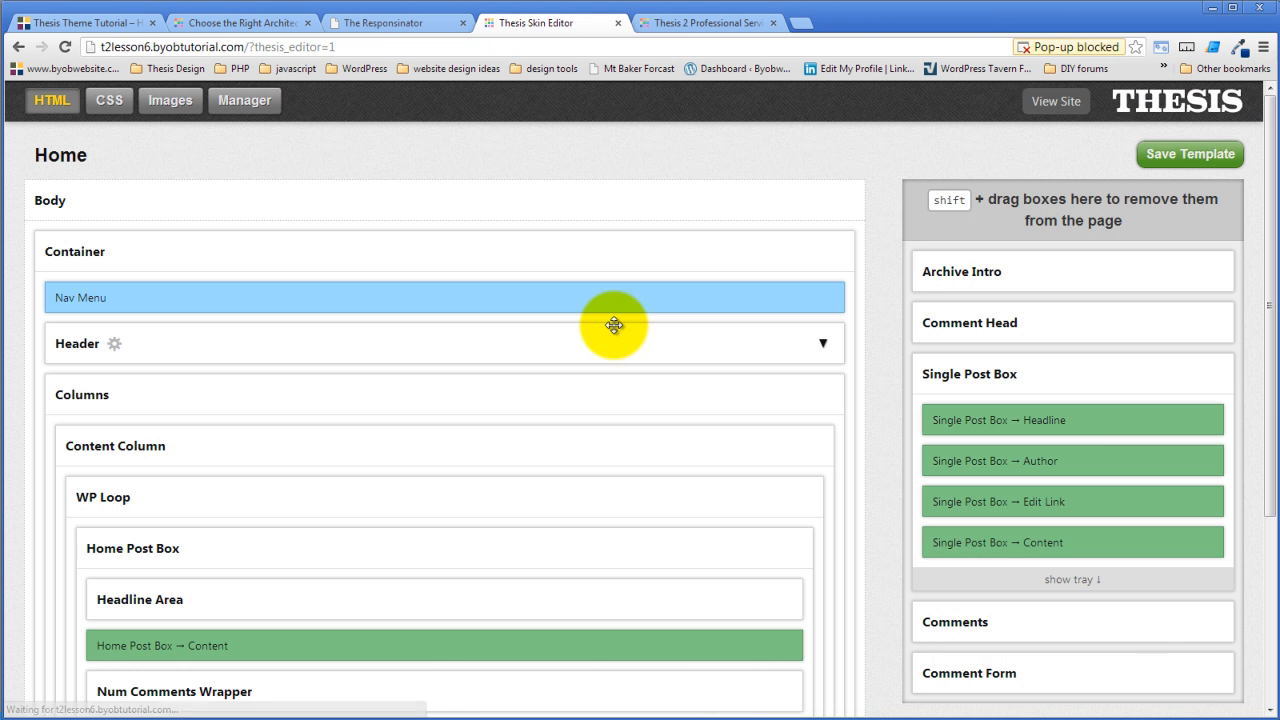
click(1069, 48)
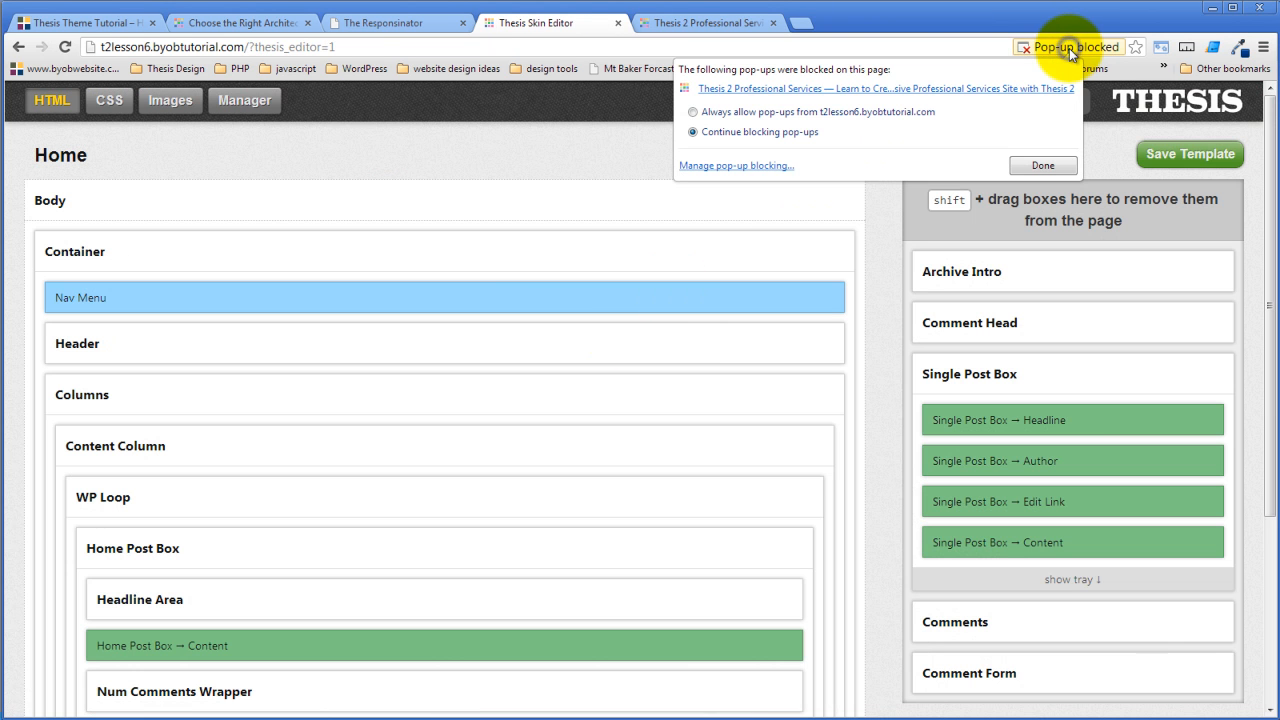
click(782, 114)
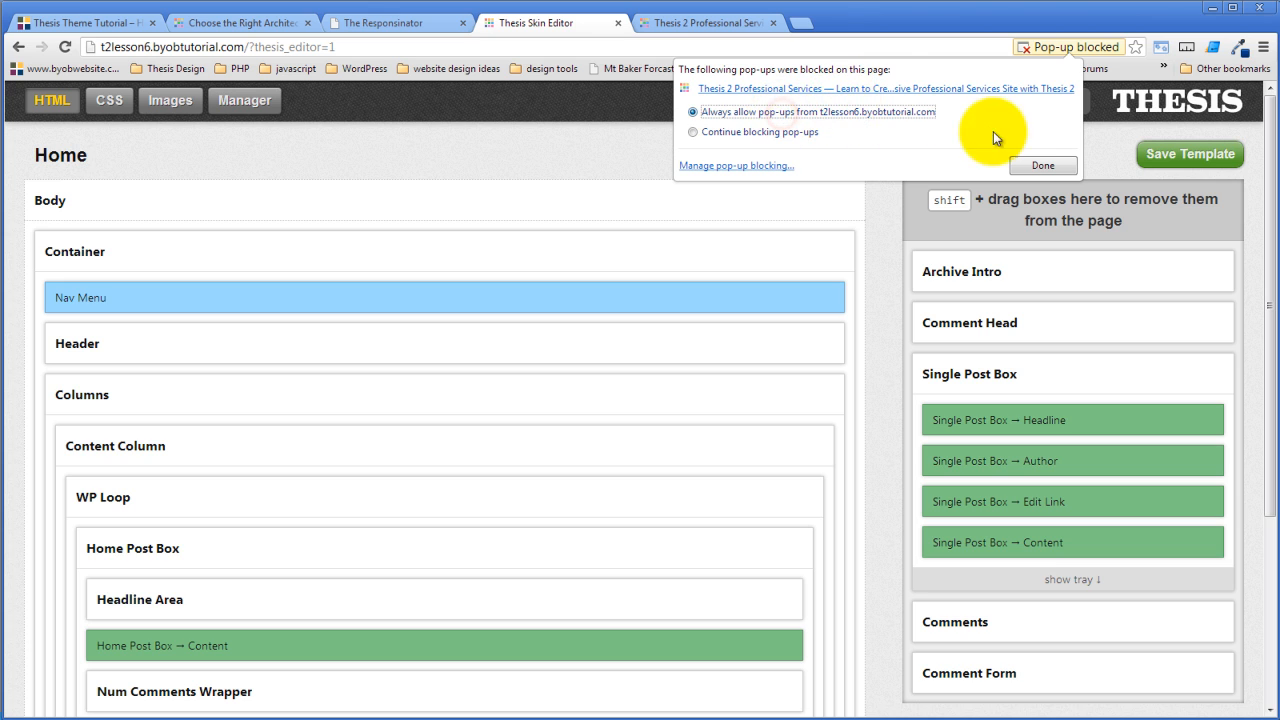
click(1044, 162)
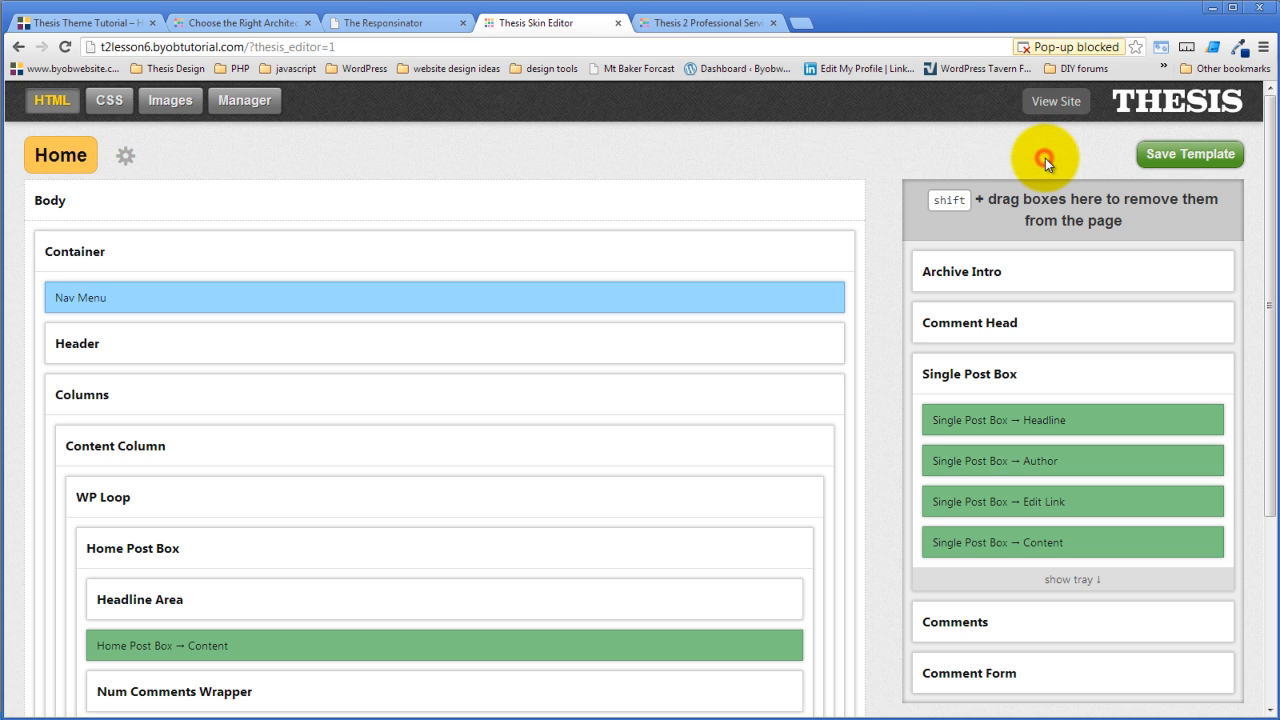
click(65, 47)
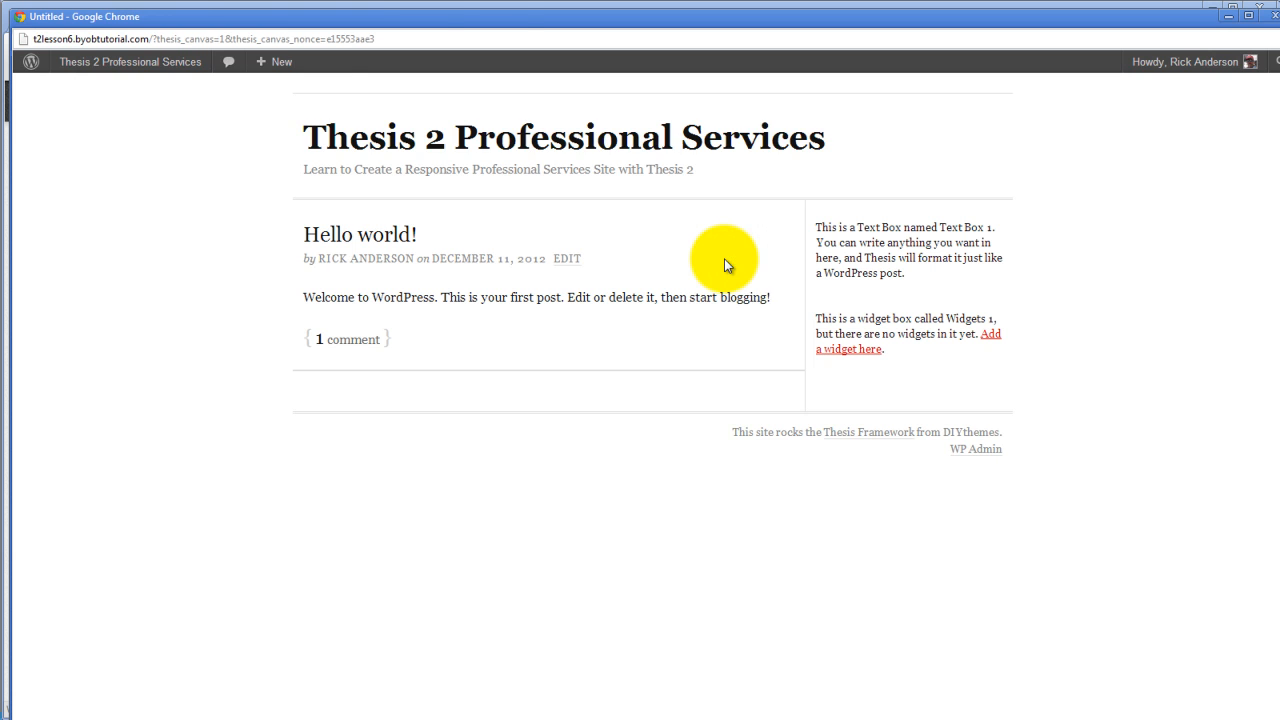
Reposition the site preview window over the Skin Editor to view the Home page, and minimize it
drag(713, 17, 704, 99)
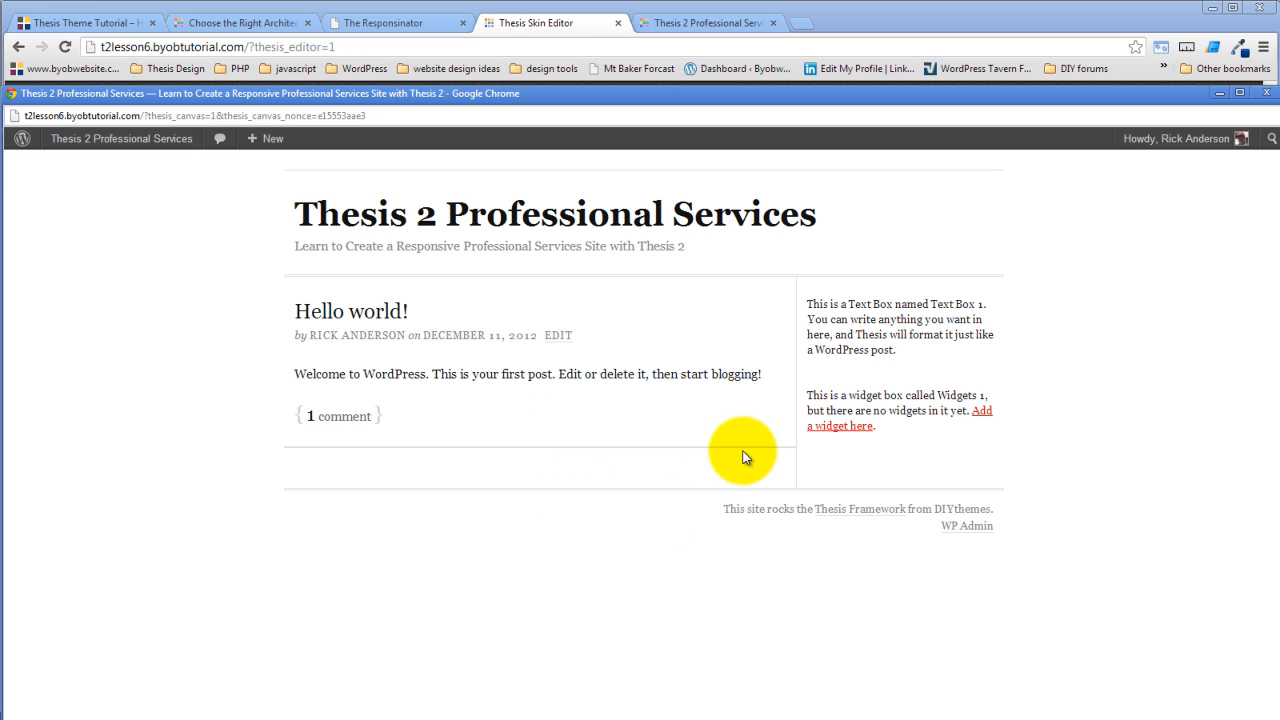
drag(853, 93, 853, 137)
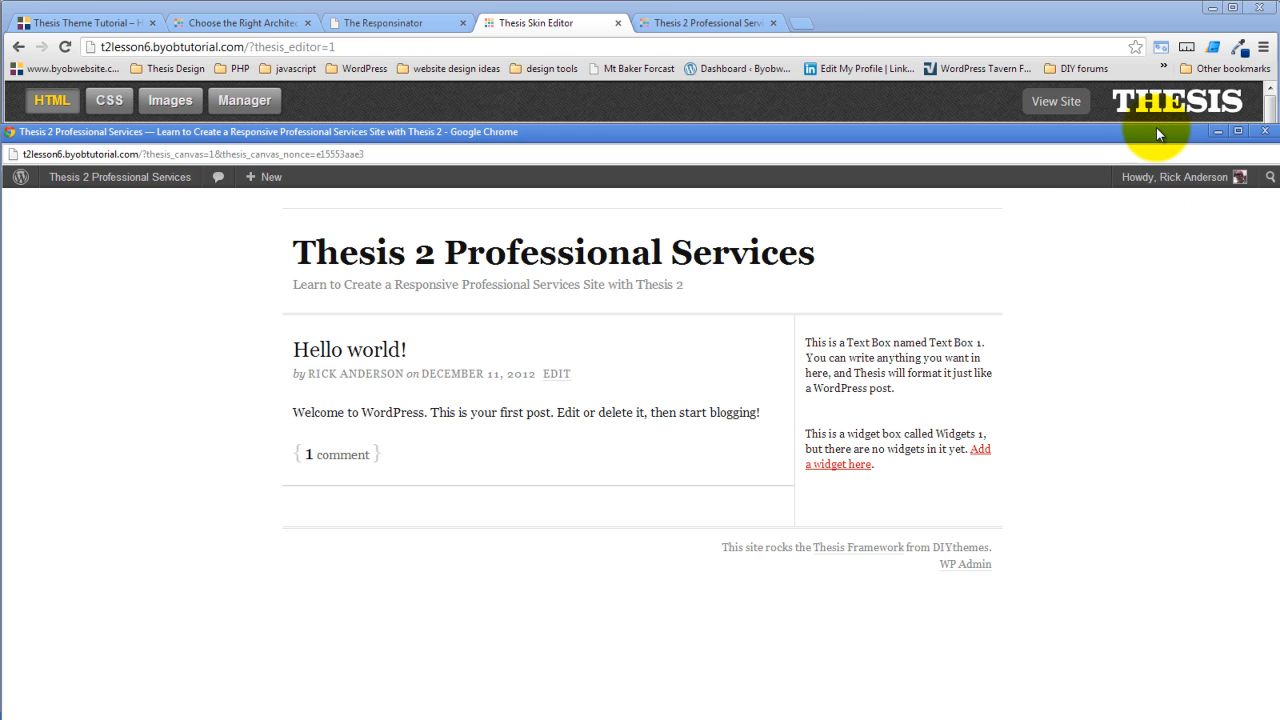
click(1217, 131)
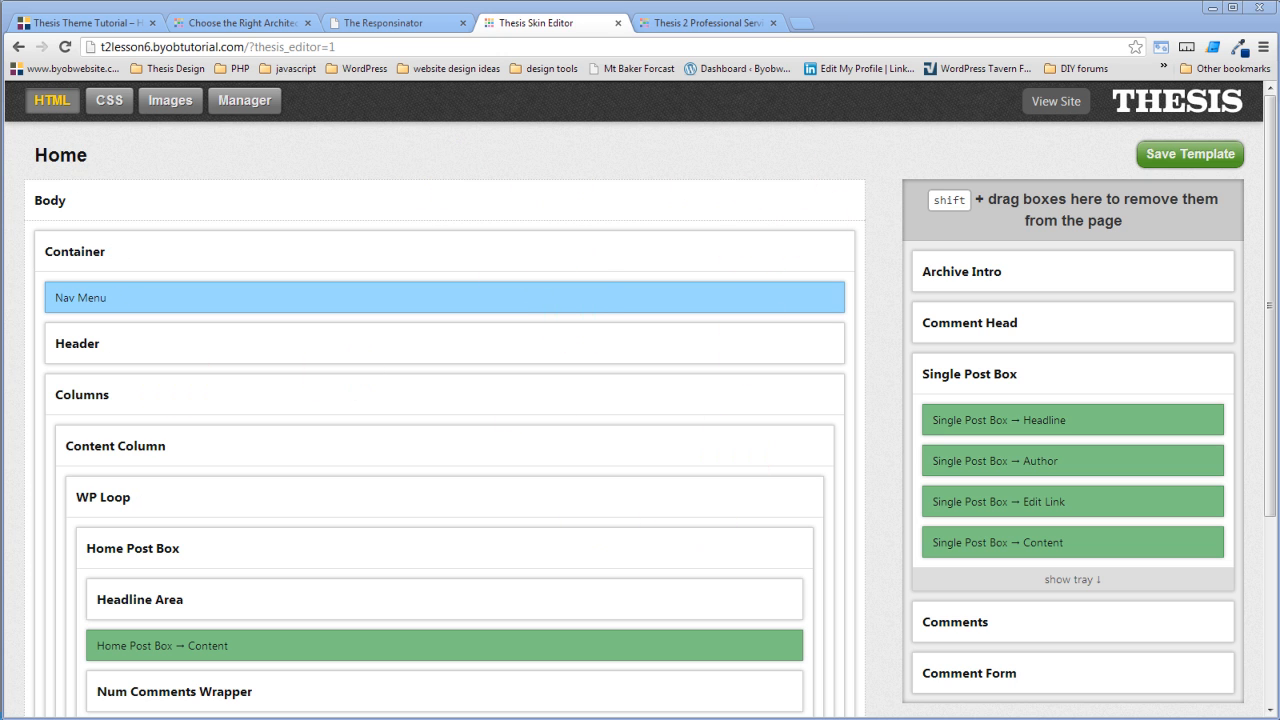
key(alt+Tab)
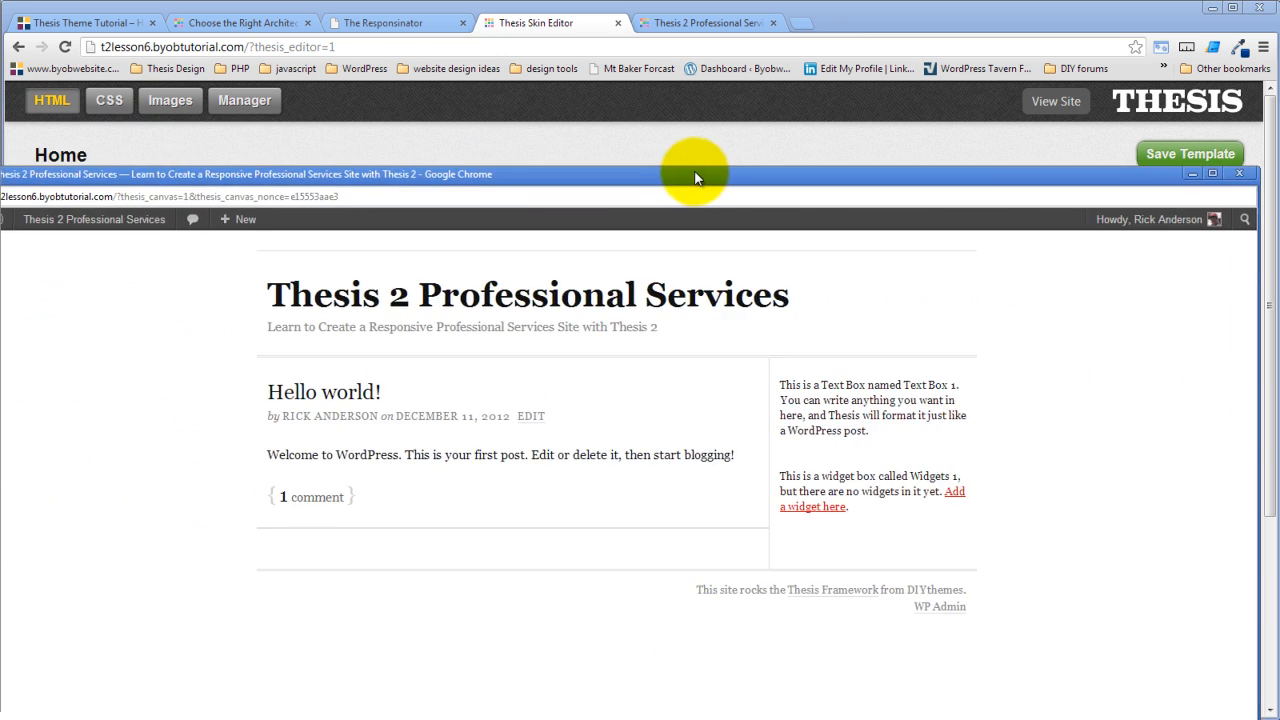
drag(716, 90, 716, 97)
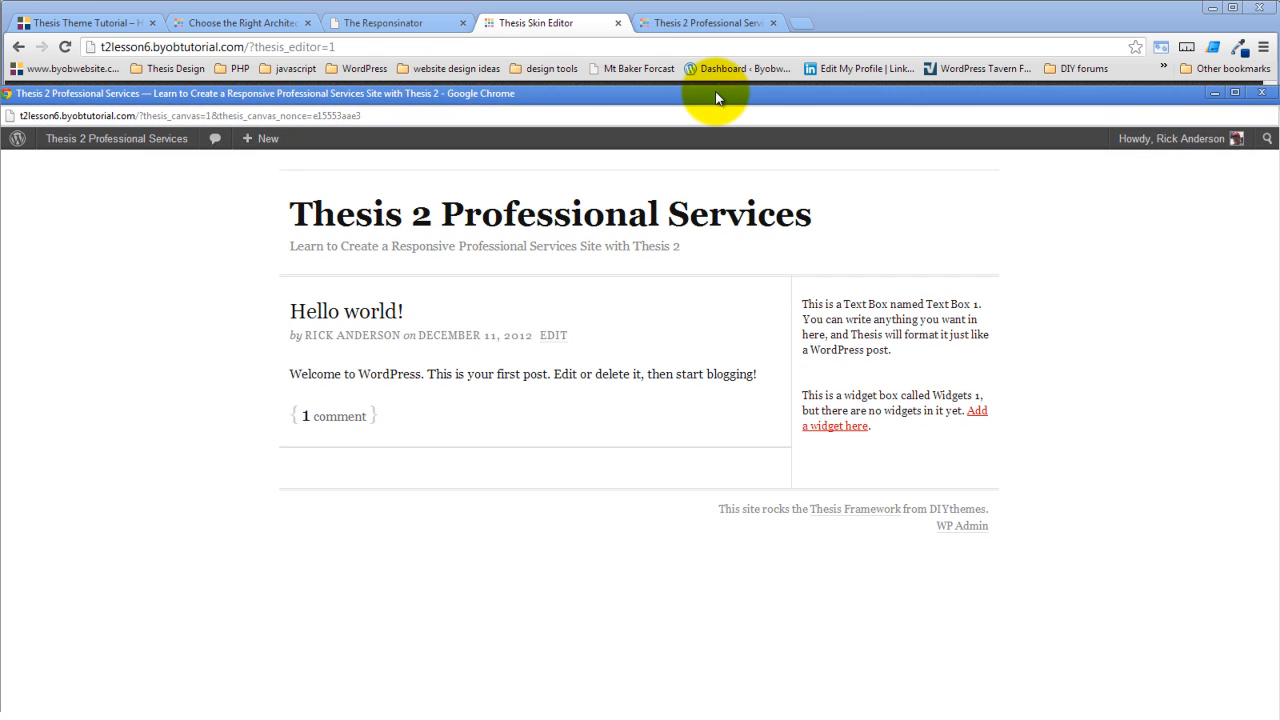
click(1215, 93)
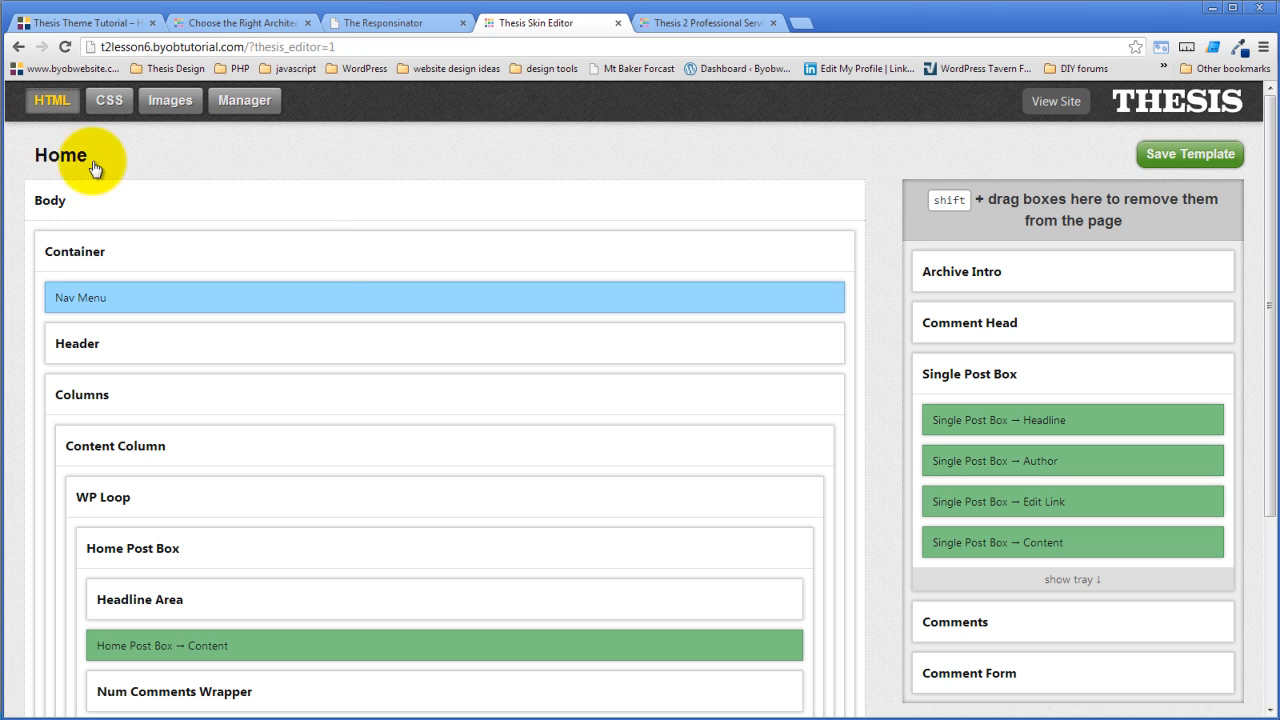
Examine the box structure of the Home template in the Skin Editor's HTML section
scroll(320, 269, down, 2)
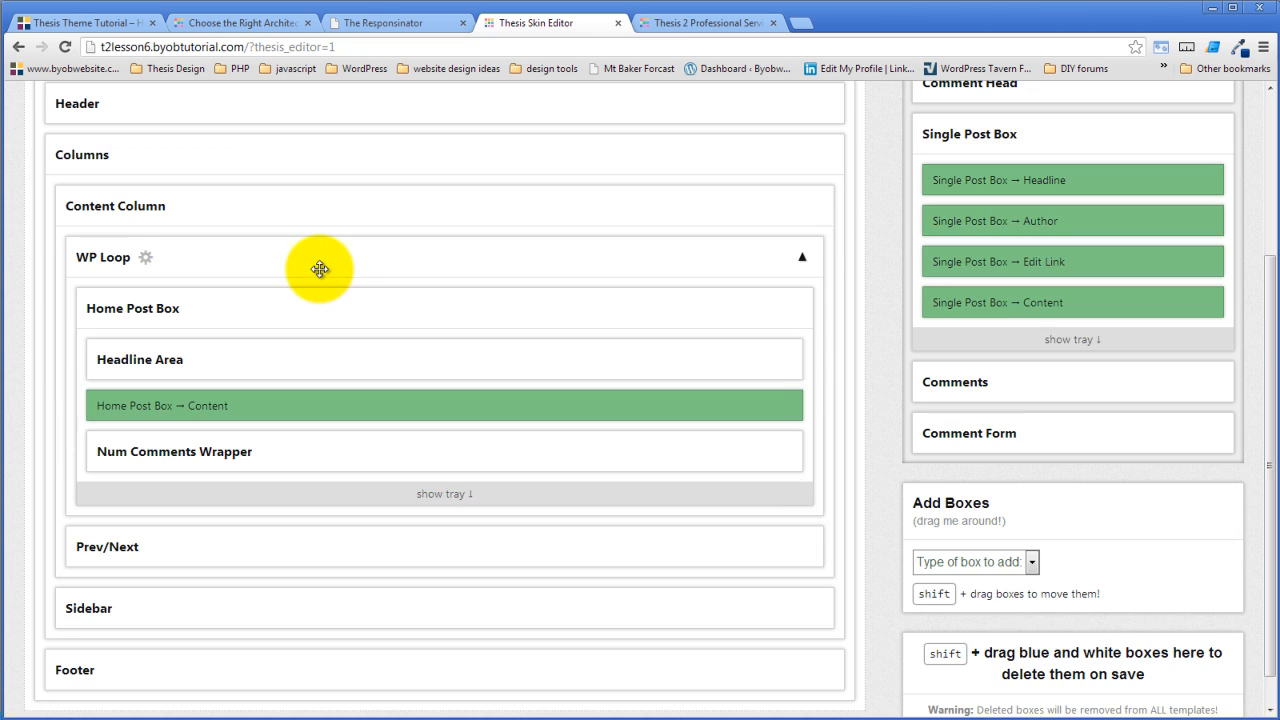
scroll(322, 269, up, 2)
scroll(483, 379, down, 2)
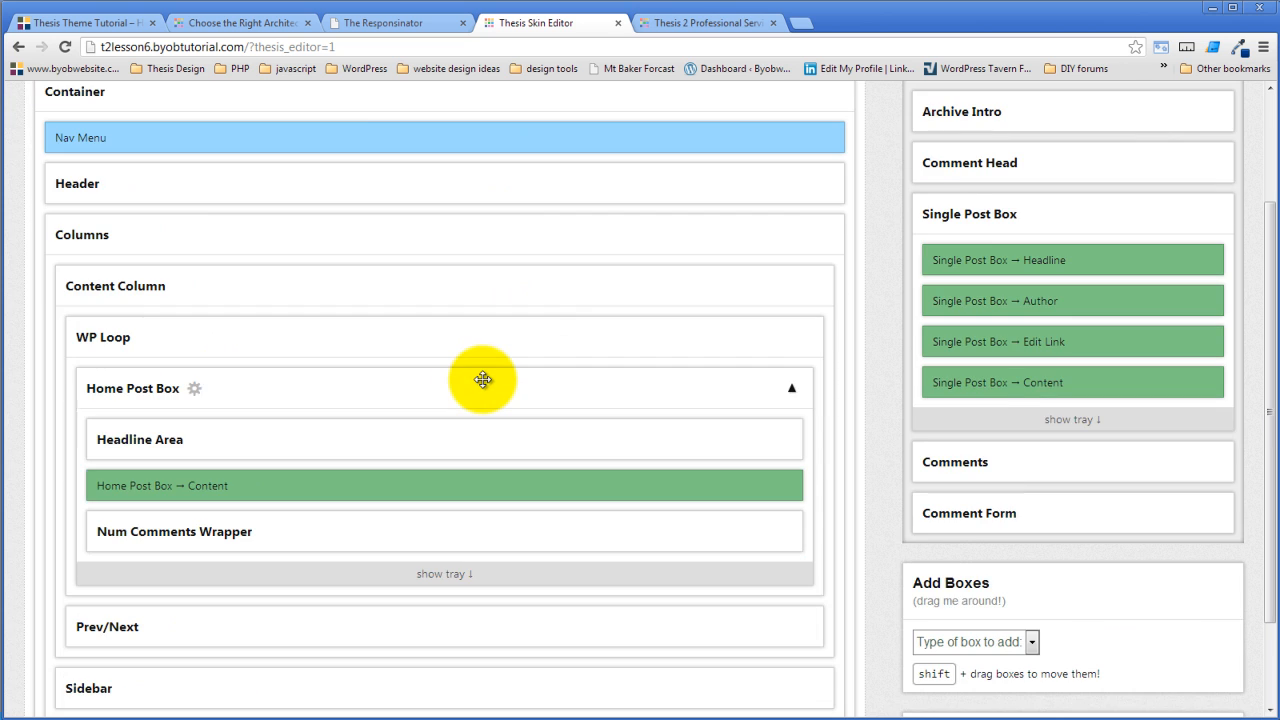
scroll(486, 380, up, 2)
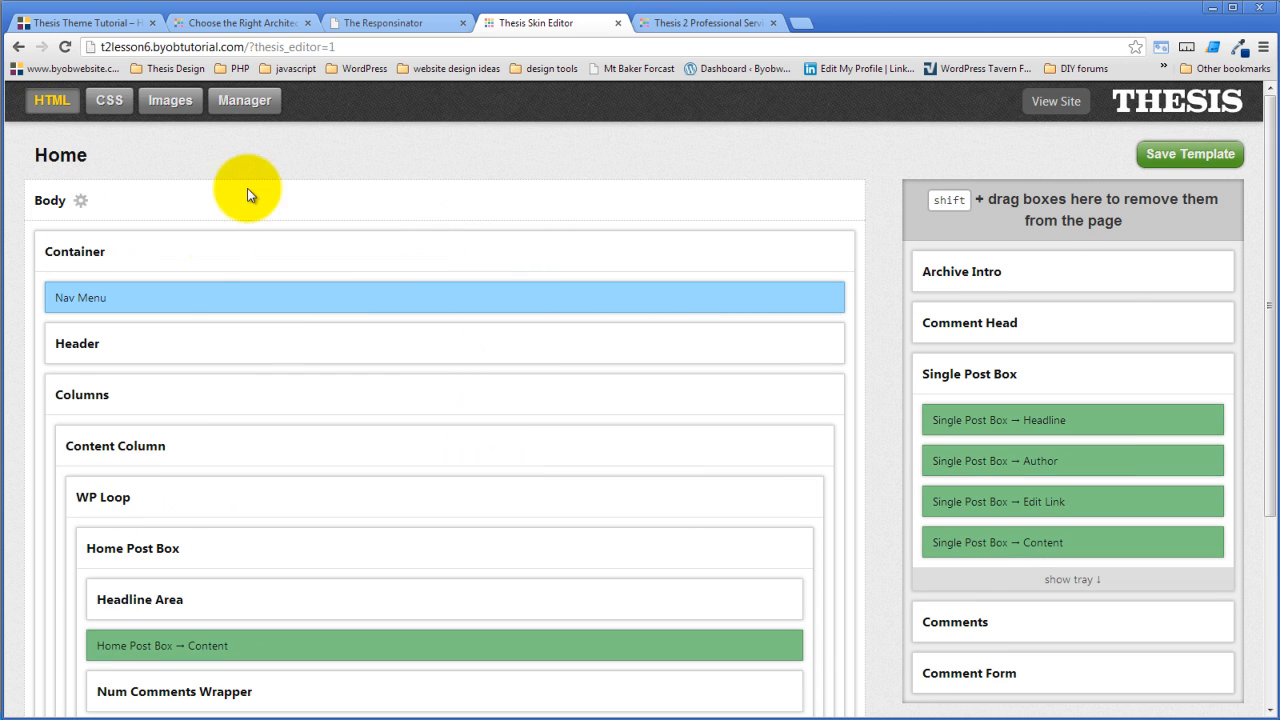
Review the Skin Editor's CSS, Images and Manager sections
click(109, 100)
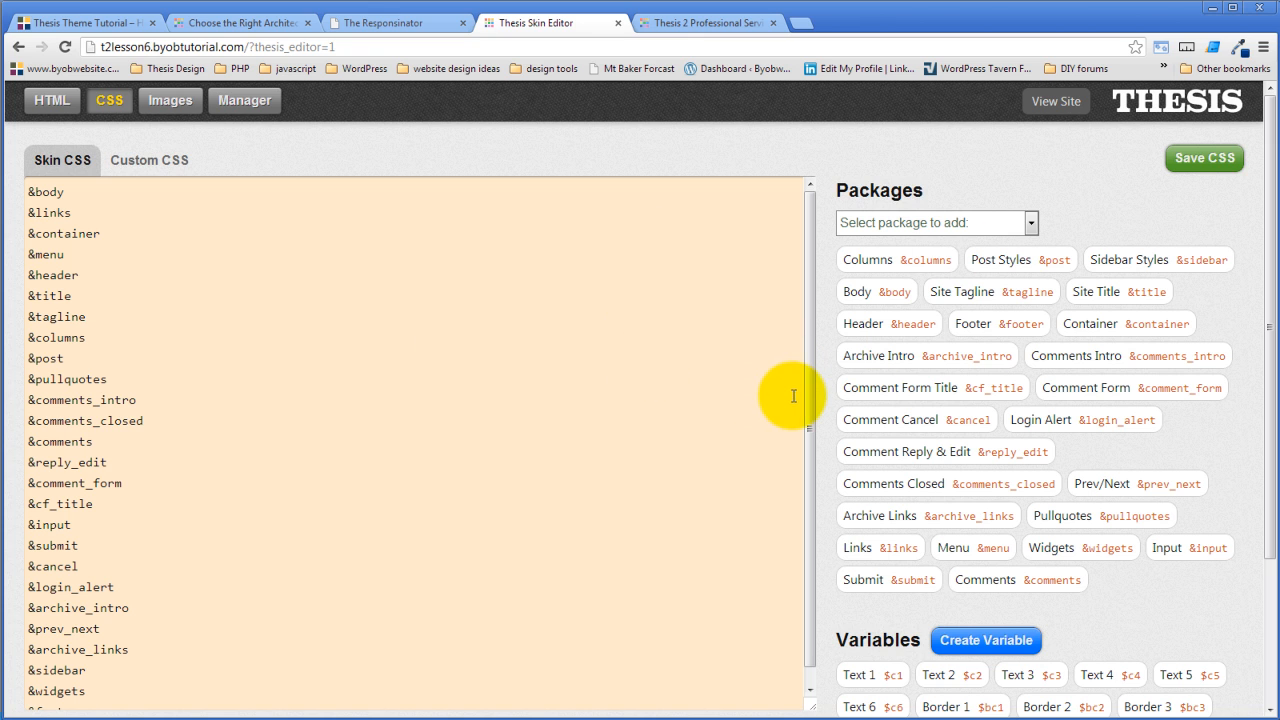
click(170, 100)
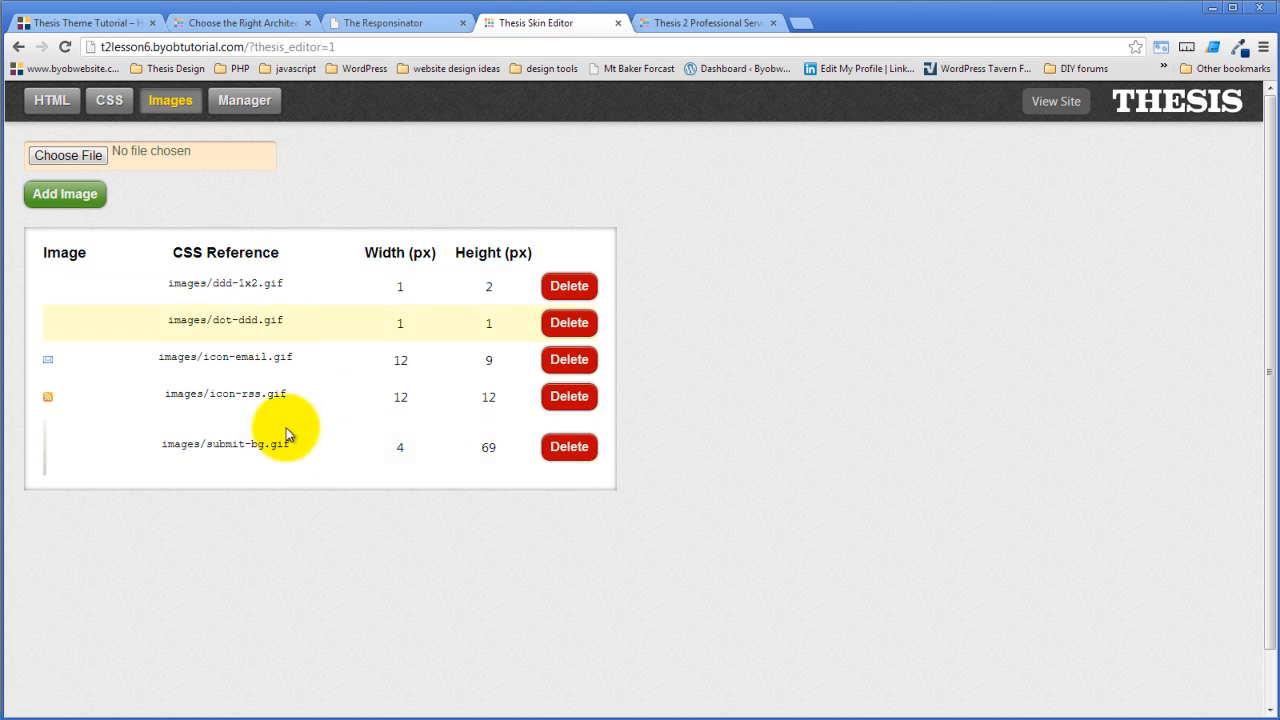
click(240, 100)
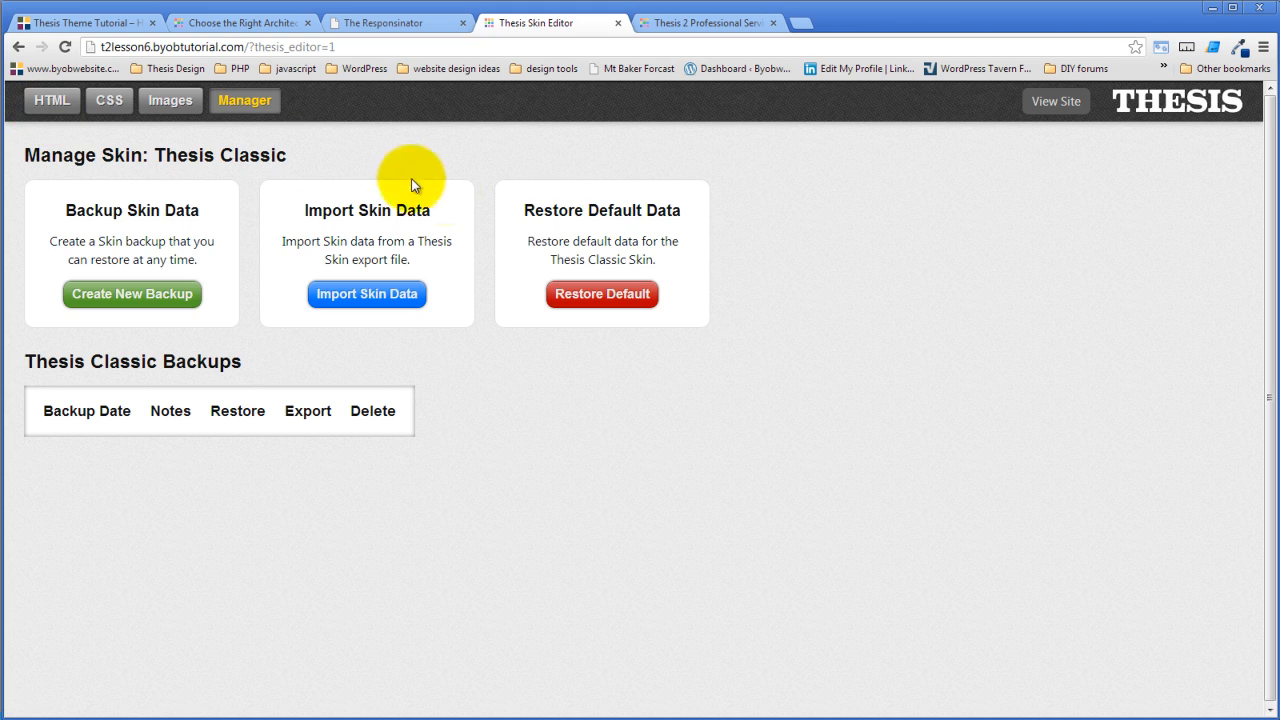
click(52, 104)
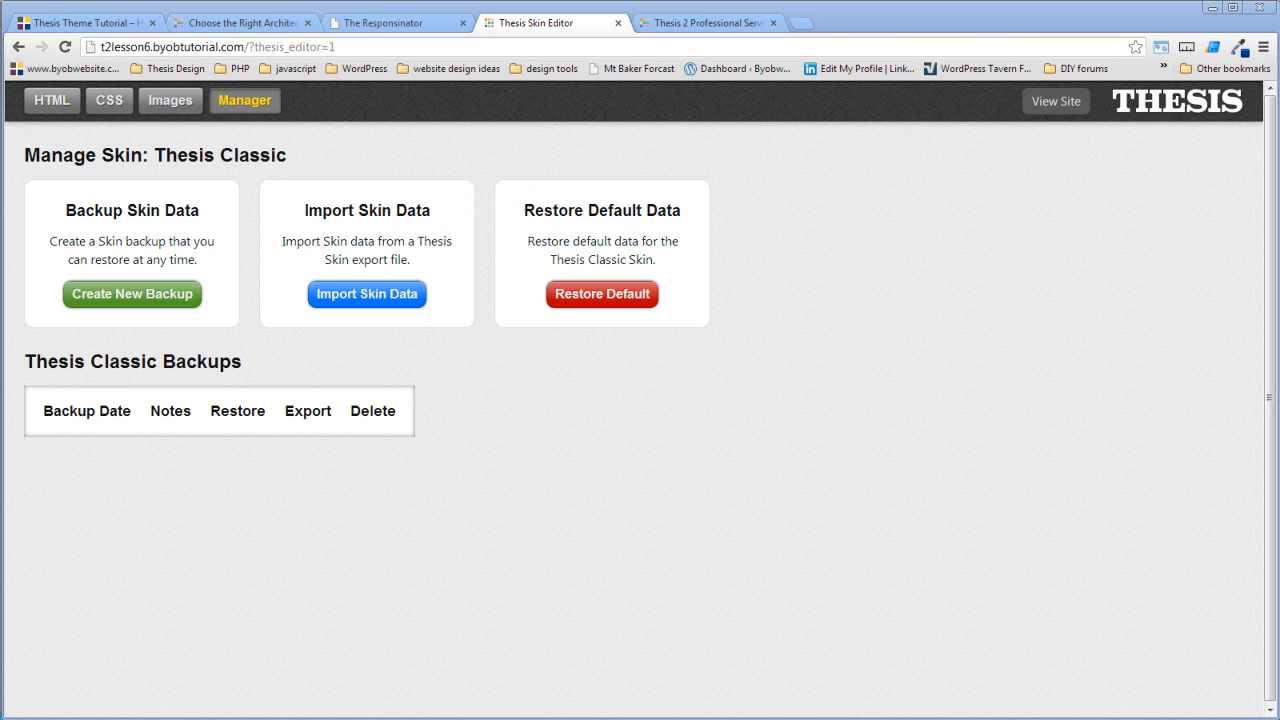